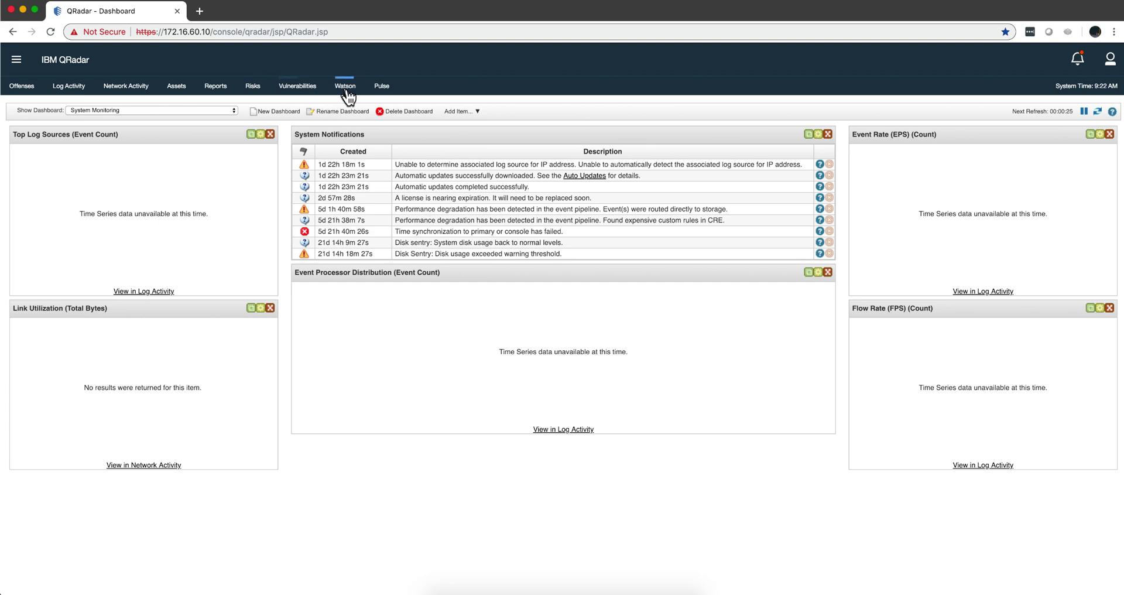
Look over the entries in QRadar's main navigation menu, and close it
click(17, 59)
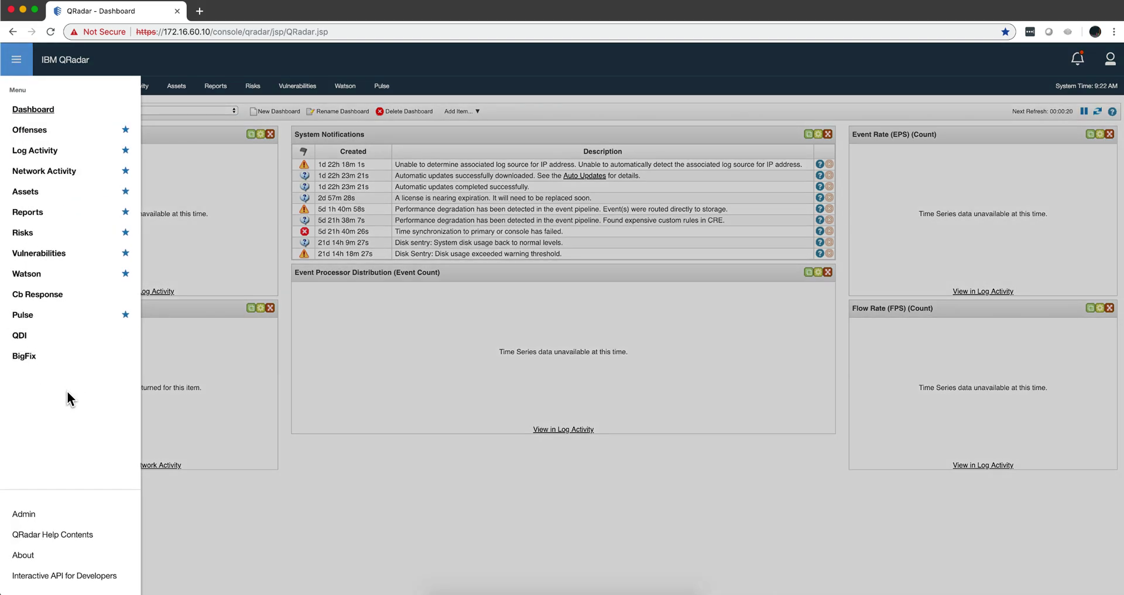
click(338, 477)
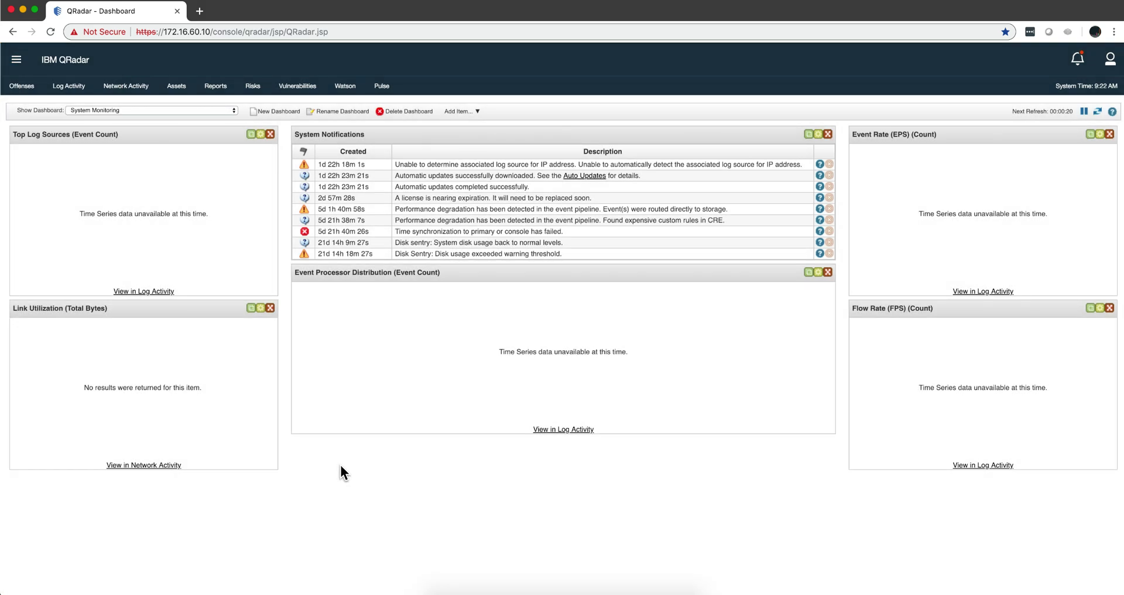
Switch to FileZilla and check the upload of 732_QRadar_patchupdate-7.3.2.20181221113159.sfs to /storetmp
click(23, 10)
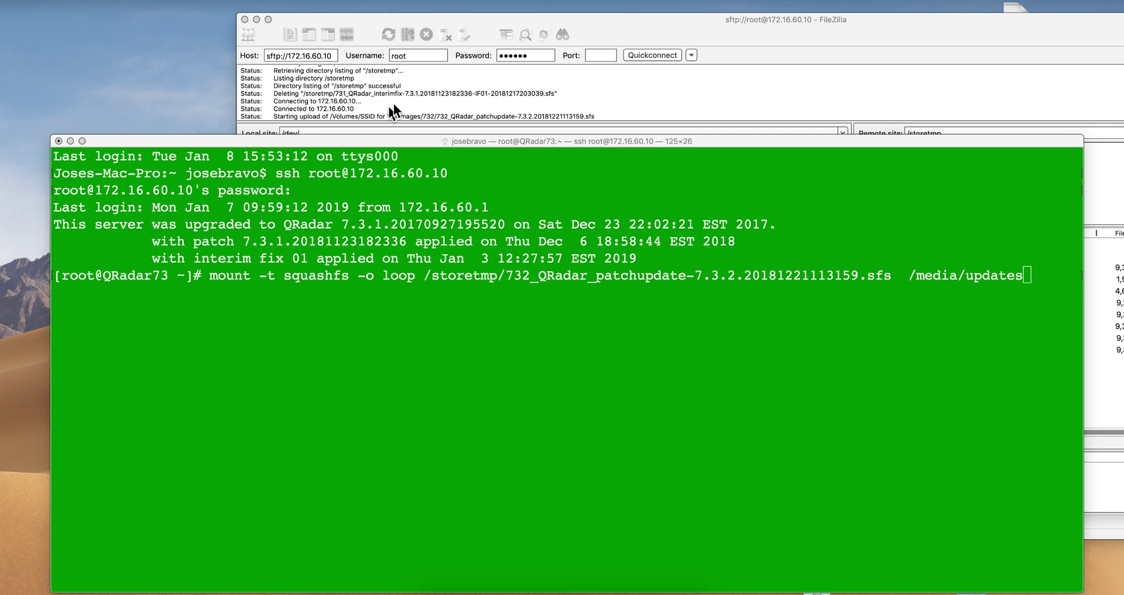
click(433, 75)
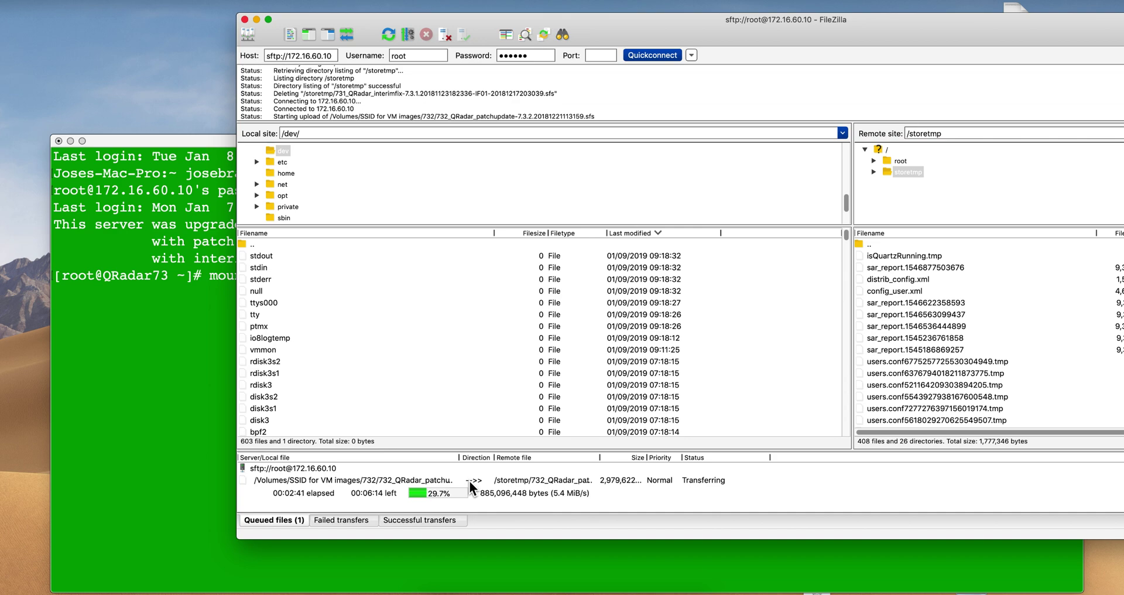
click(24, 440)
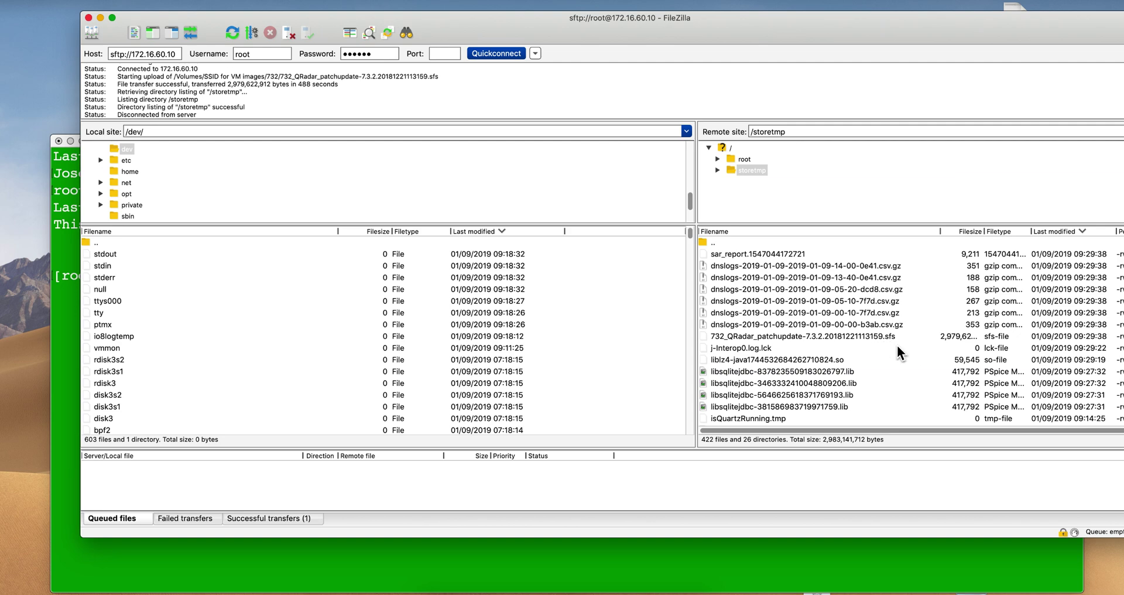
Switch to Terminal and mount /storetmp/732_QRadar_patchupdate-7.3.2.20181221113159.sfs on /media/updates as a squashfs loop device
click(100, 18)
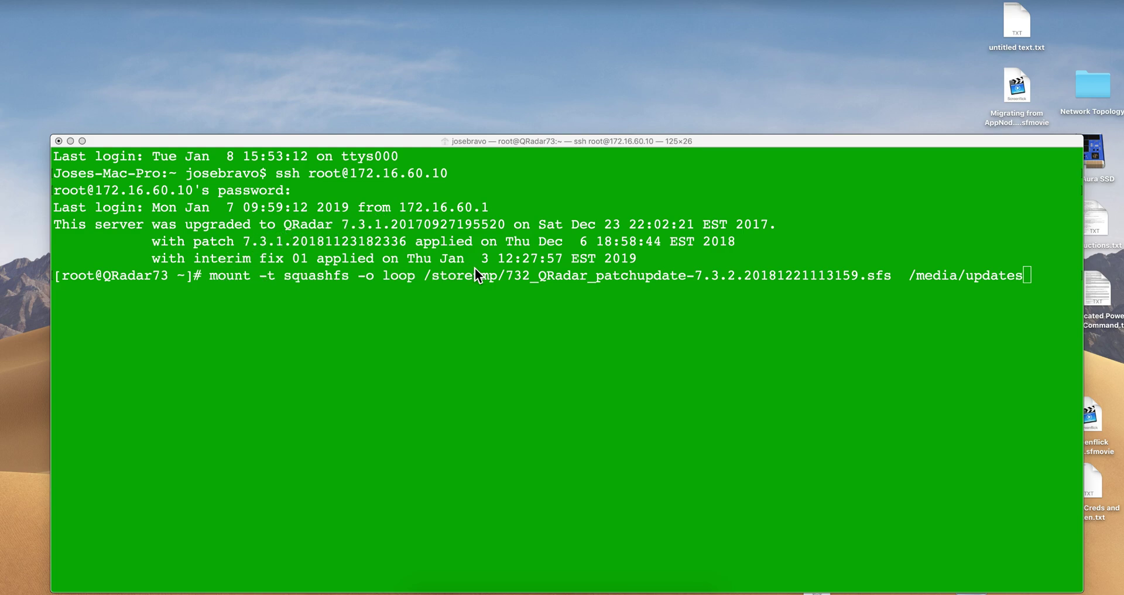
click(896, 284)
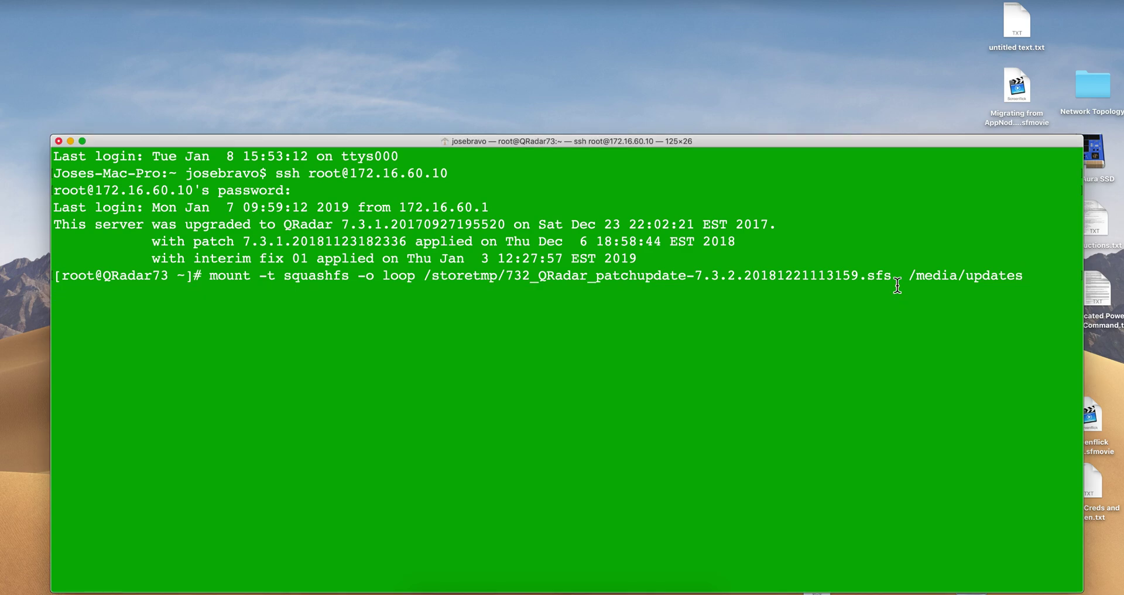
key(Return)
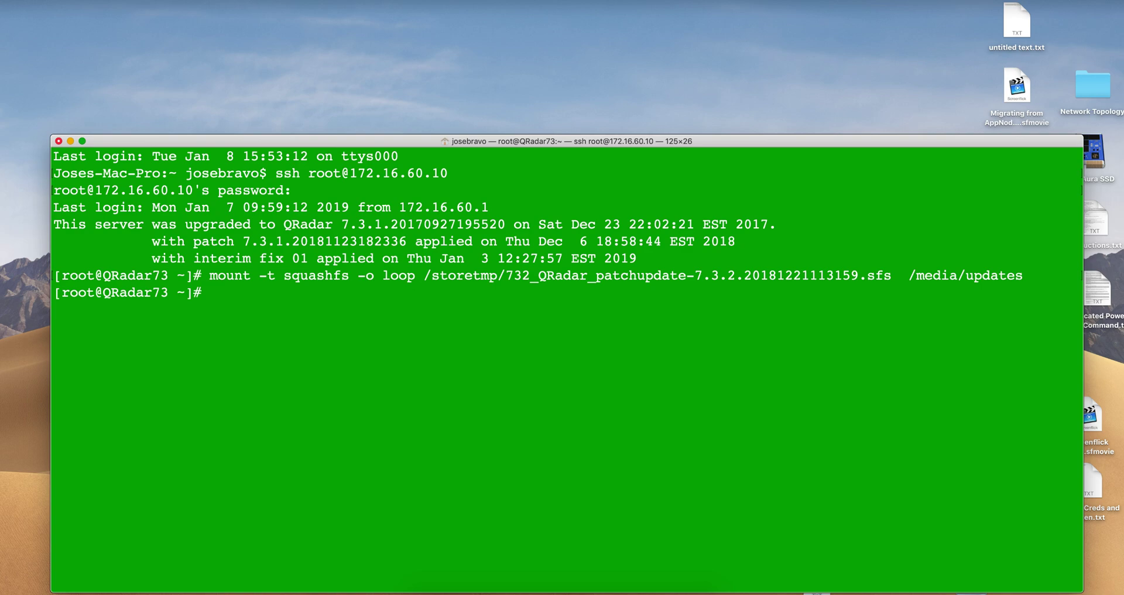
Run the patch installer at /media/updates/installer and move the terminal window higher on the desktop
text(/medi)
key(Tab)
text(u)
key(Tab)
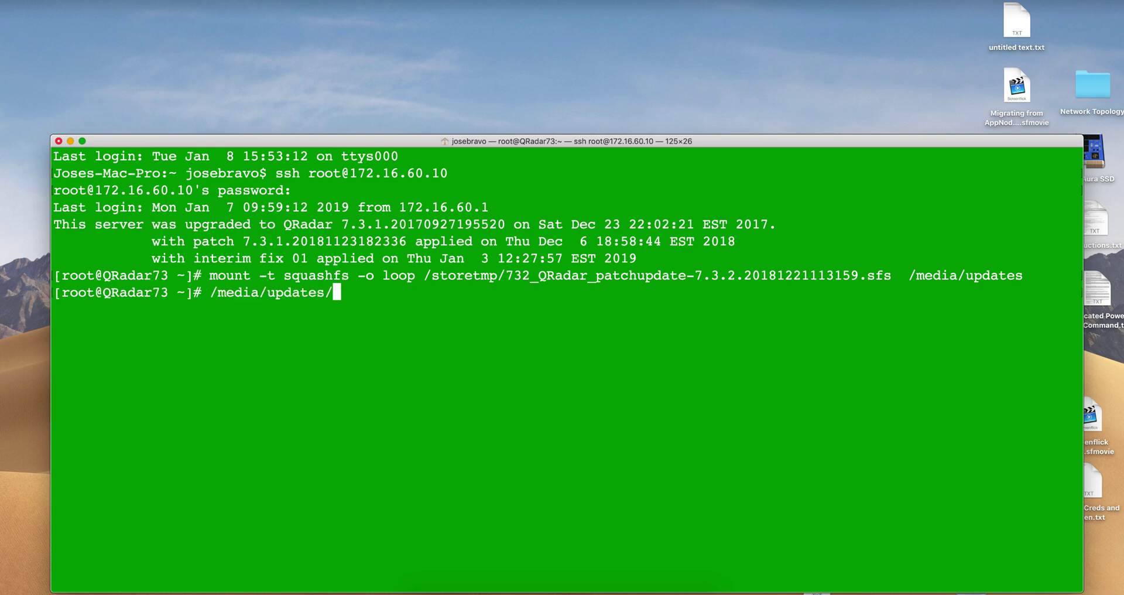
text(isnt)
key(BackSpace)
key(BackSpace)
key(BackSpace)
text(nst)
key(Tab)
key(Return)
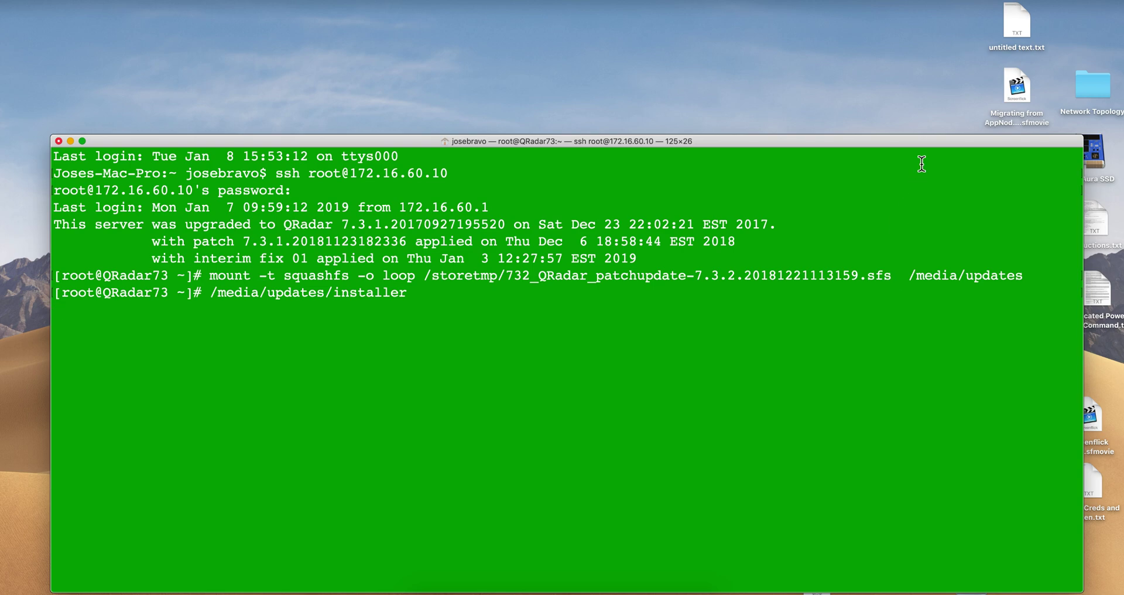
drag(674, 138, 659, 65)
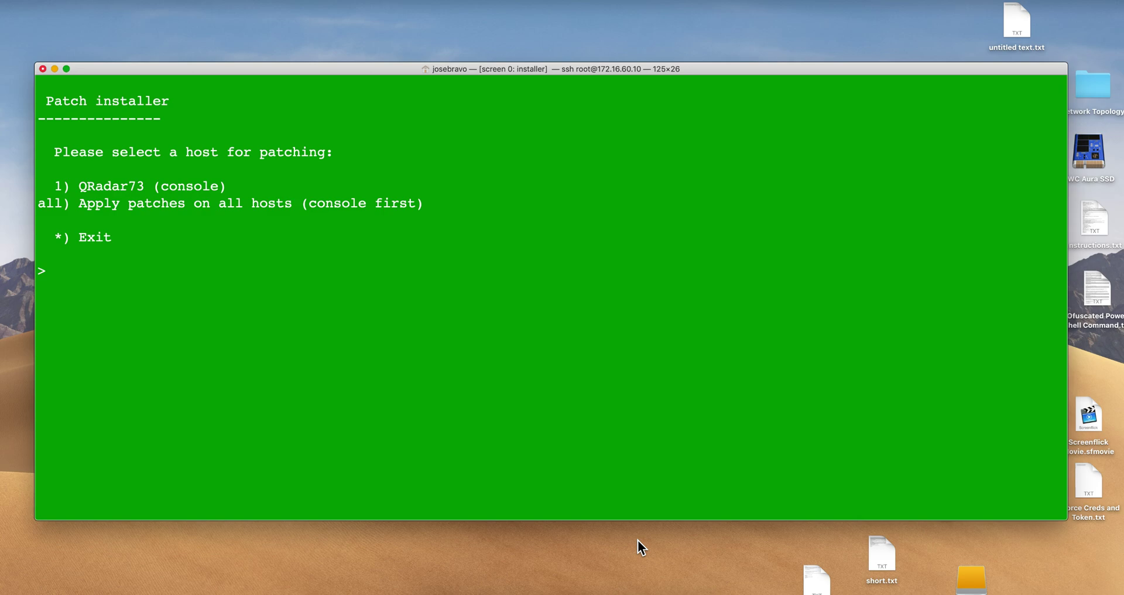
Choose to apply patches on all hosts and agree to the shutdown of services
text(all)
key(Return)
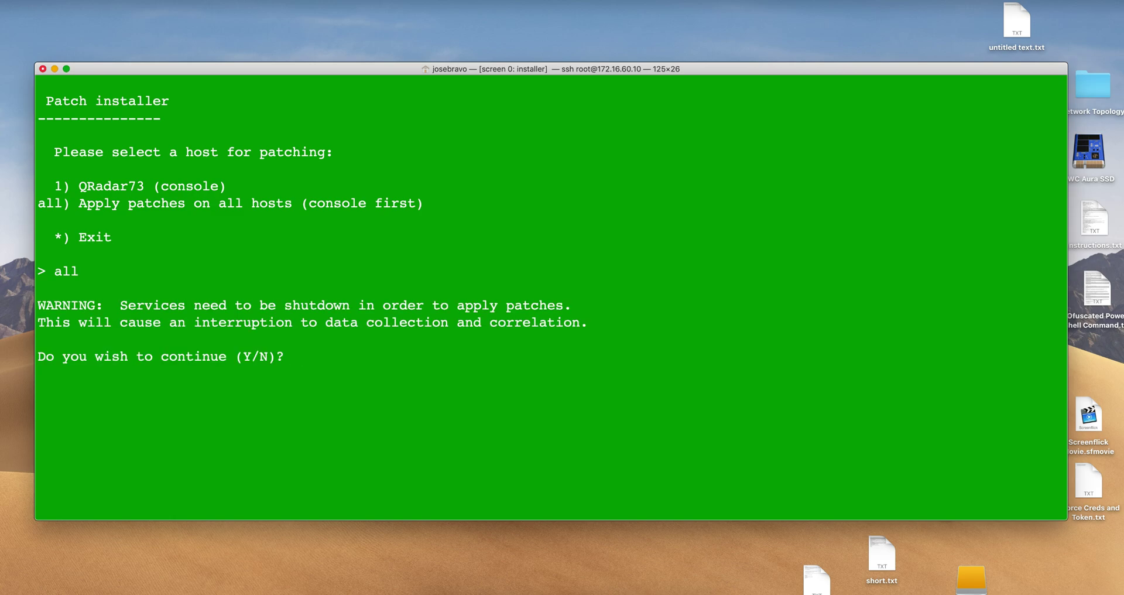
text(y)
key(Return)
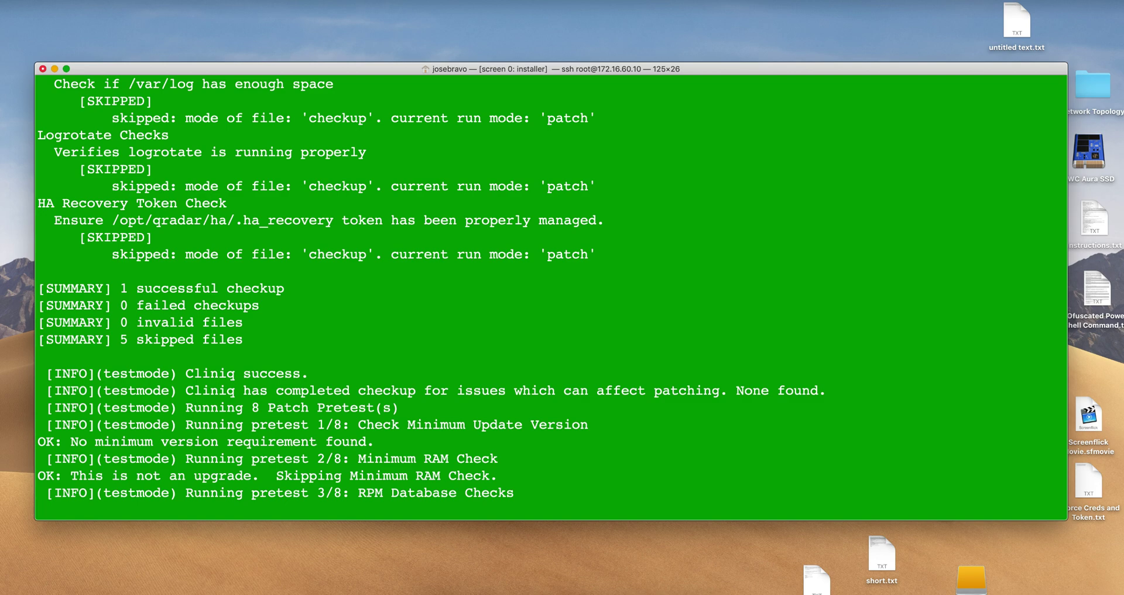
Page through the notices for patches 157470 and 157811 and agree to continue
click(606, 557)
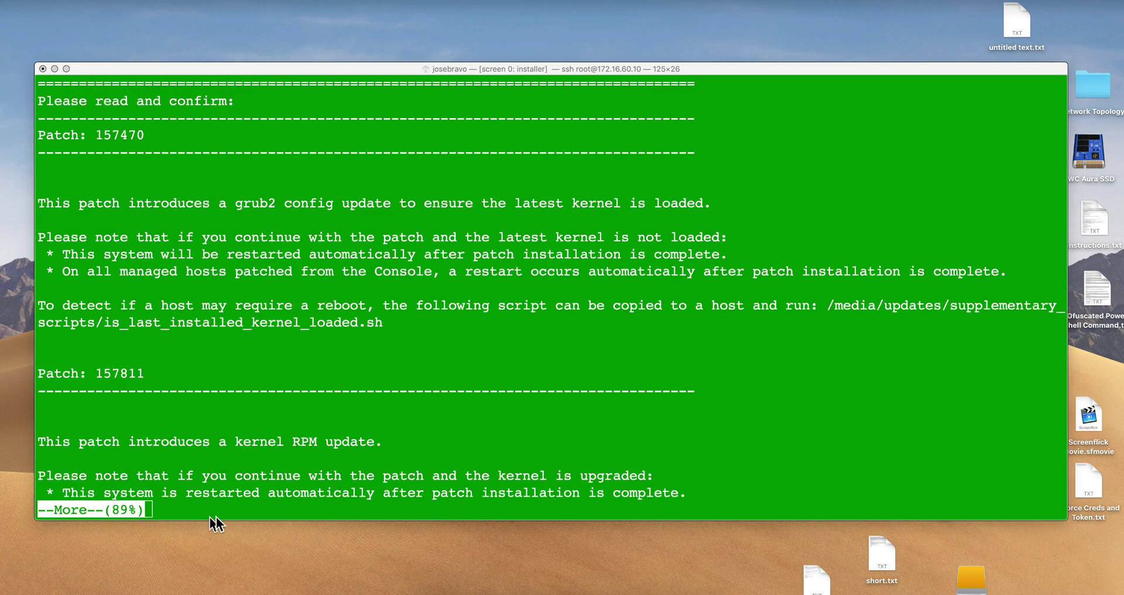
click(267, 508)
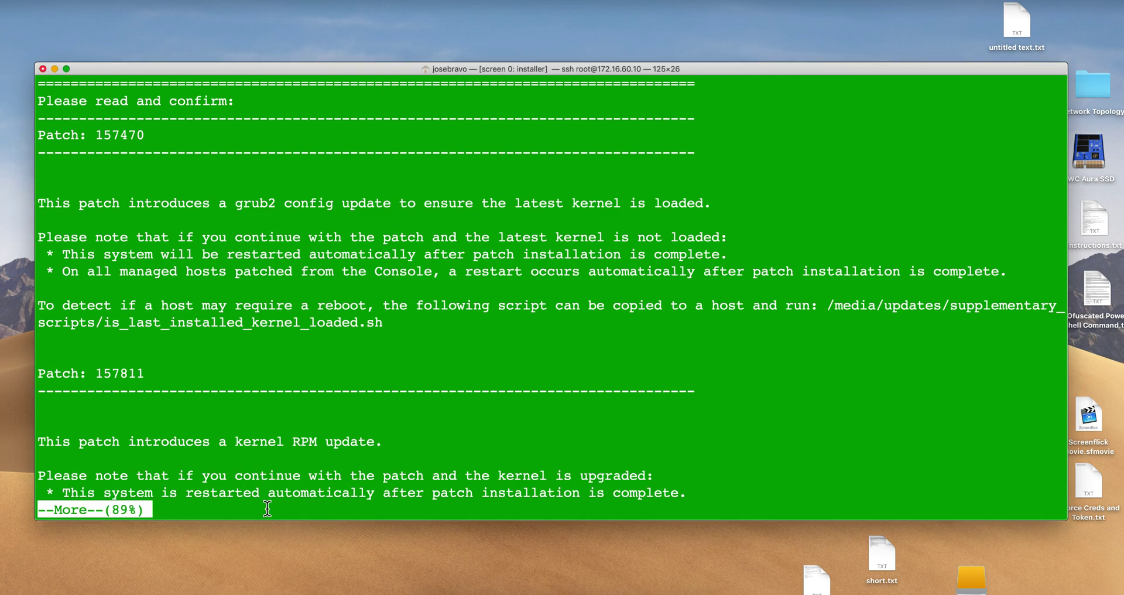
key(Return)
key(Return)
key(Return)
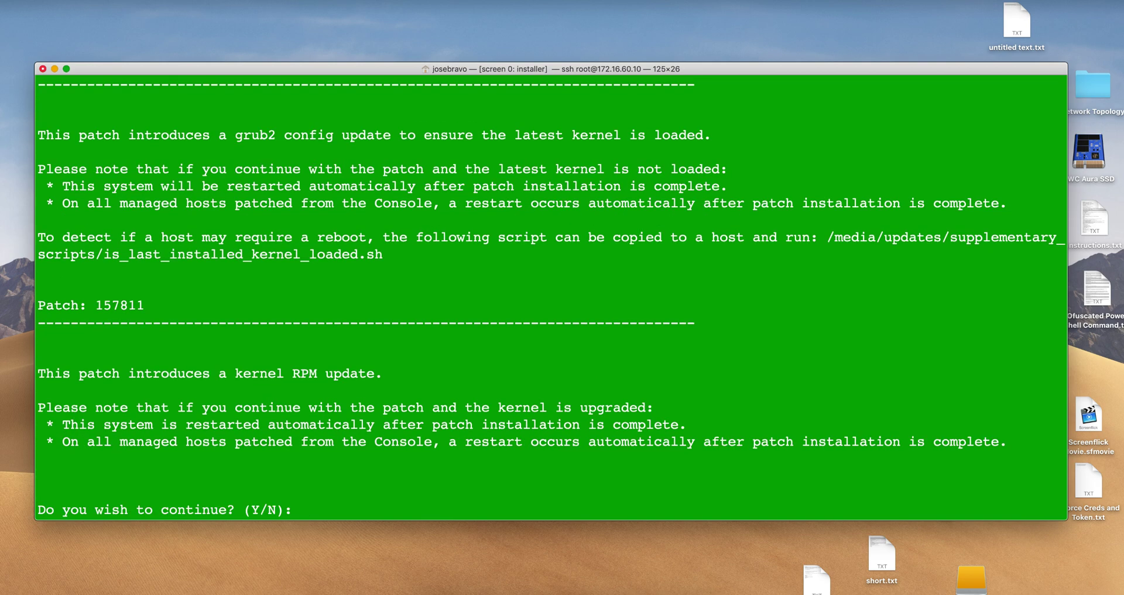
text(y)
key(Return)
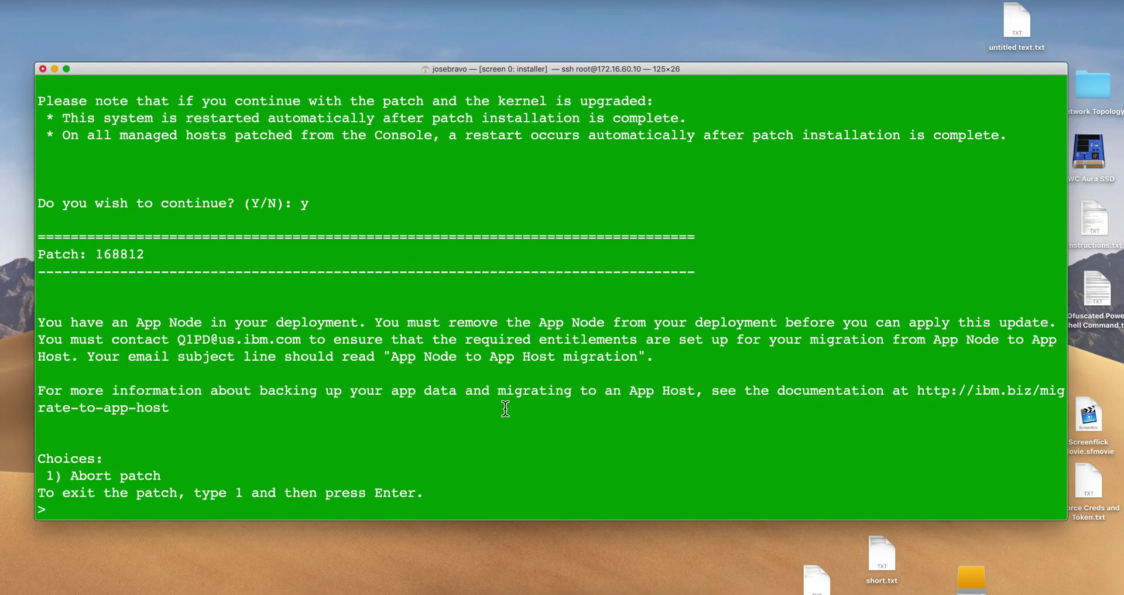
Abort the patch with choice 1 at the App Node notice
text(1)
key(Return)
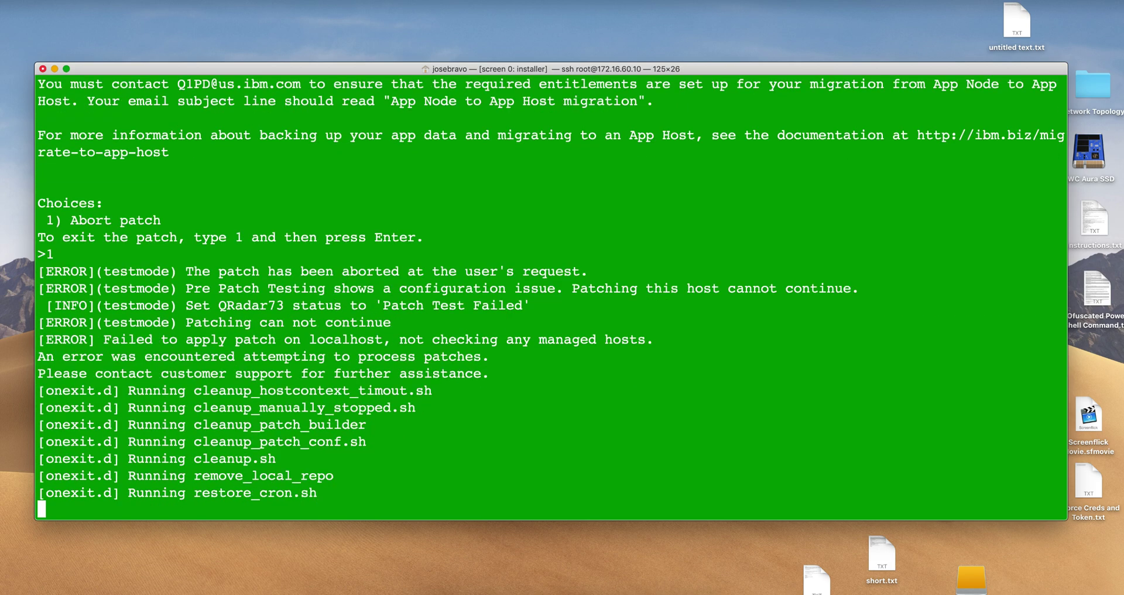
Change to /media/updates/supplementary_scripts/ and run ./app_node_data_backup.py to back up the app node's data
key(Return)
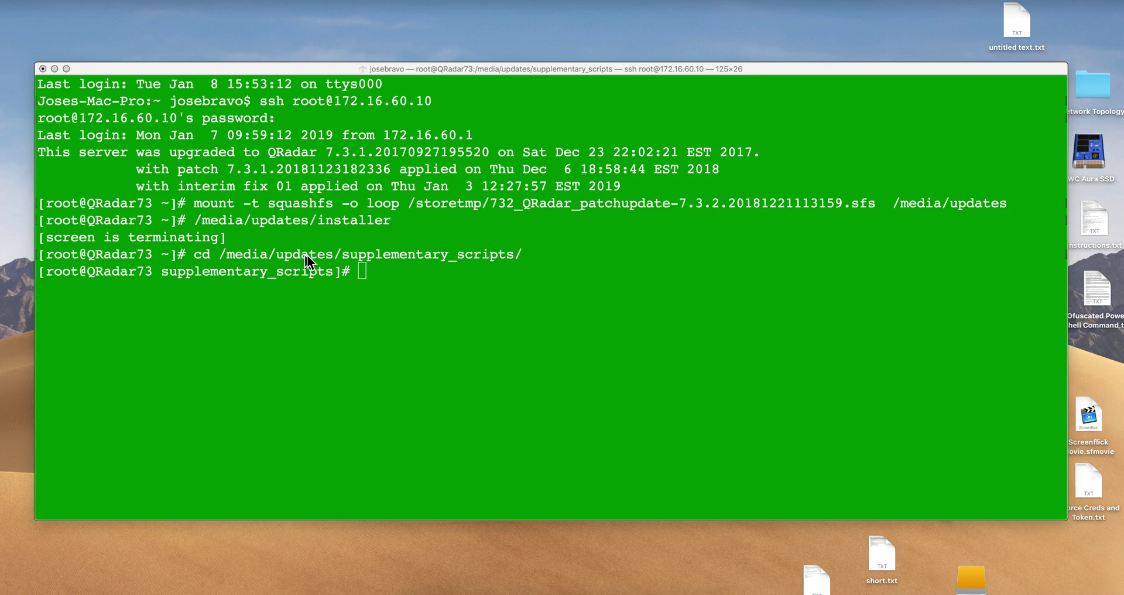
click(380, 274)
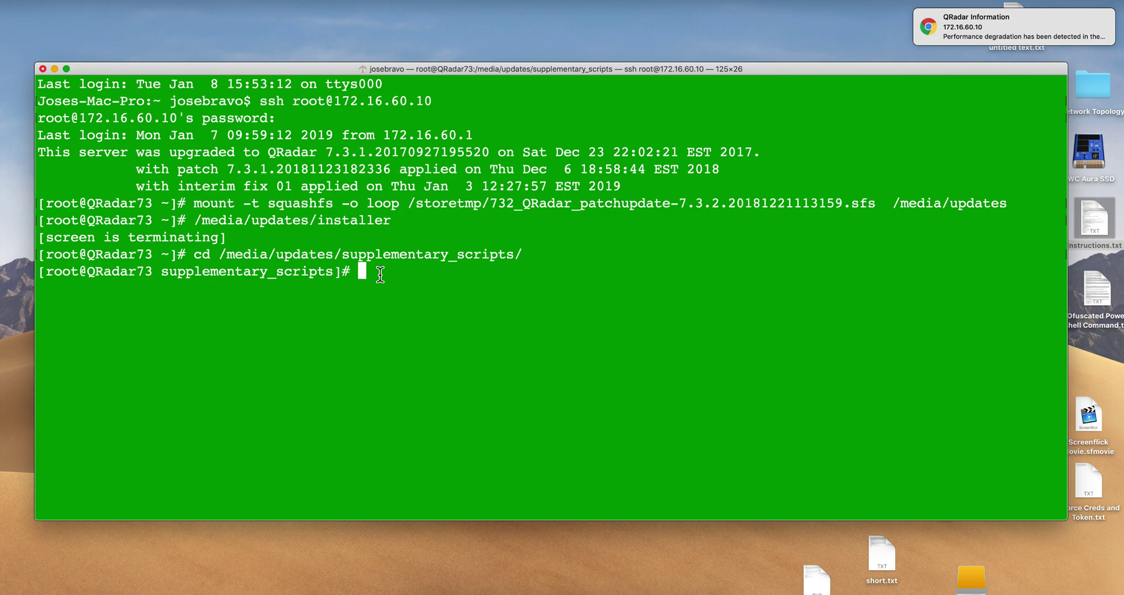
text(./app)
key(Tab)
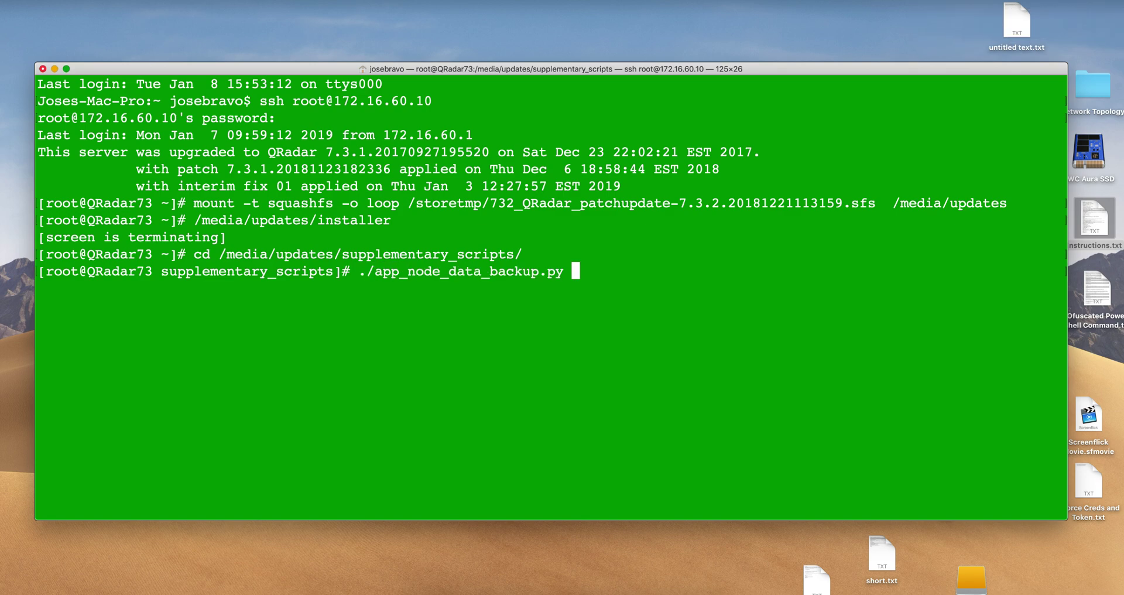
key(Return)
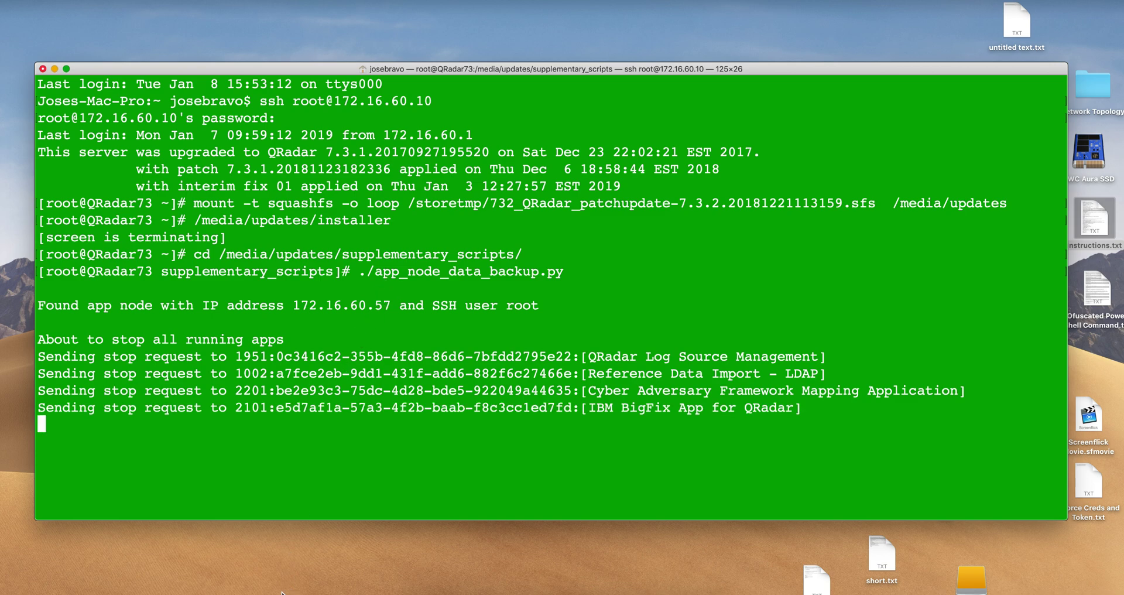
click(286, 563)
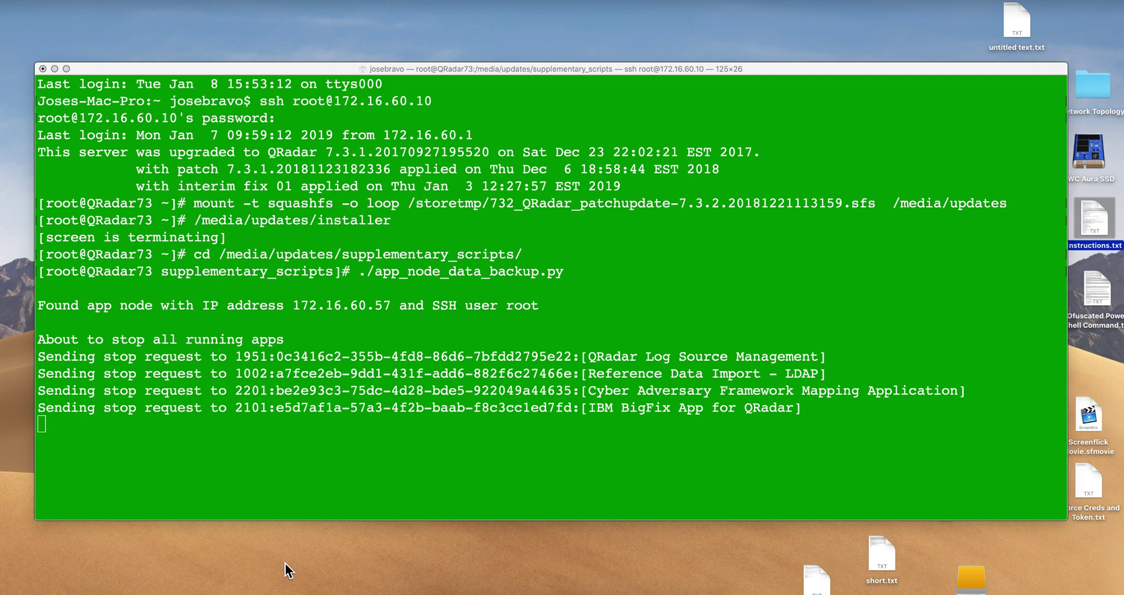
click(286, 563)
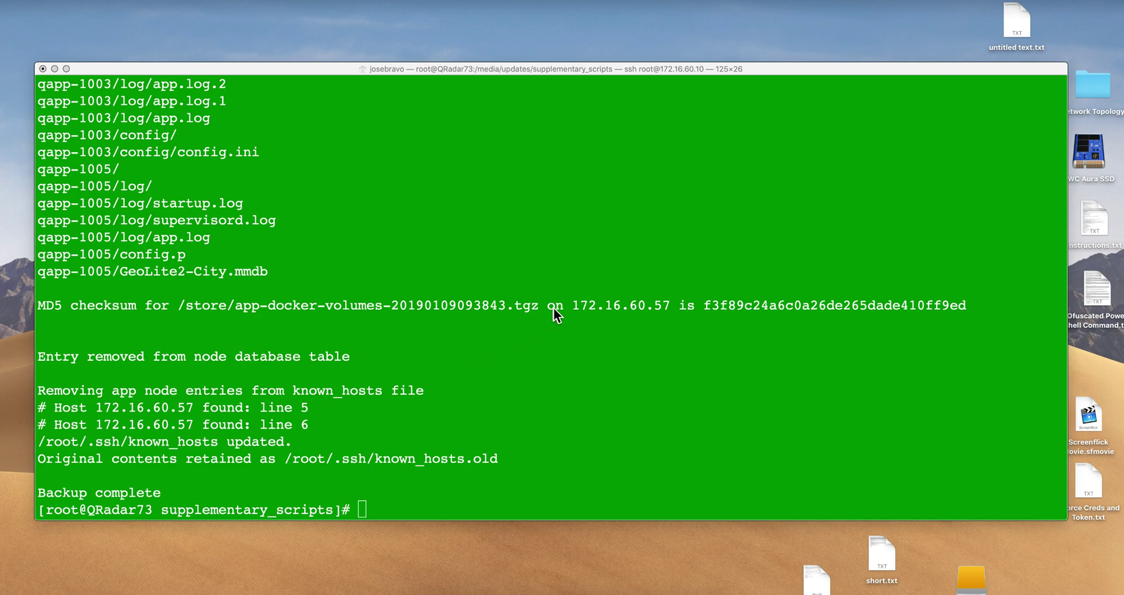
Examine the MD5 checksum line for the name of the backup archive stored on the app node
click(539, 304)
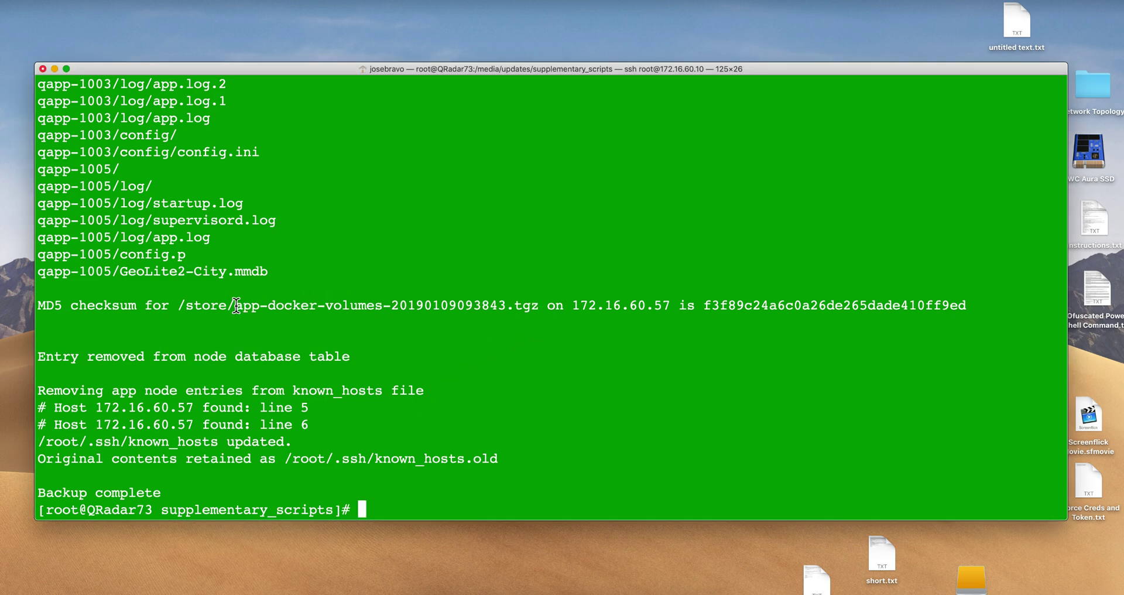
drag(237, 305, 538, 305)
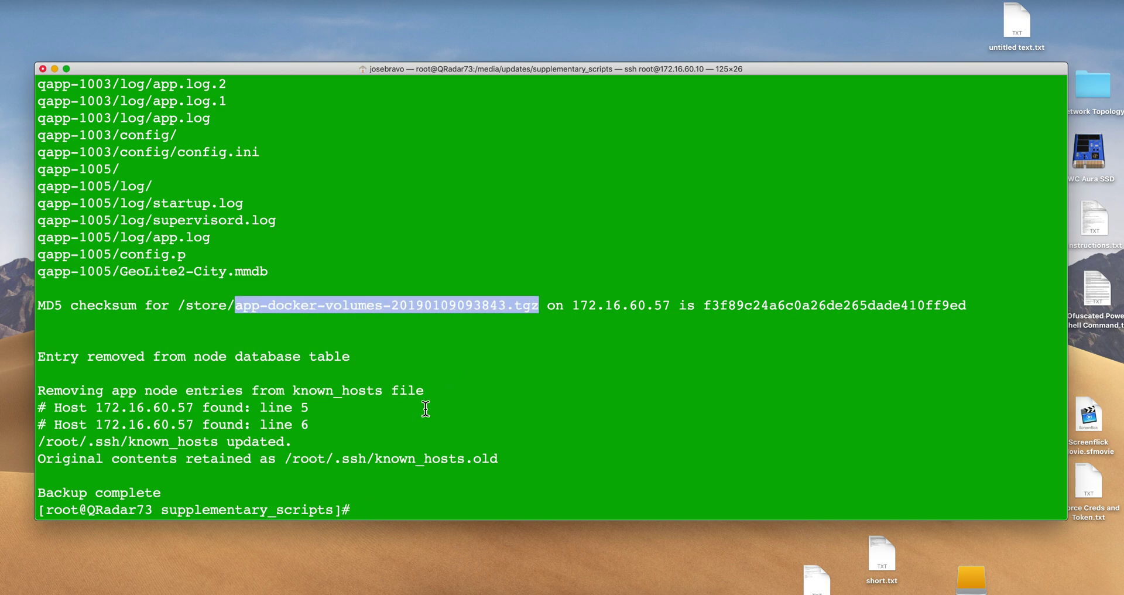
click(457, 415)
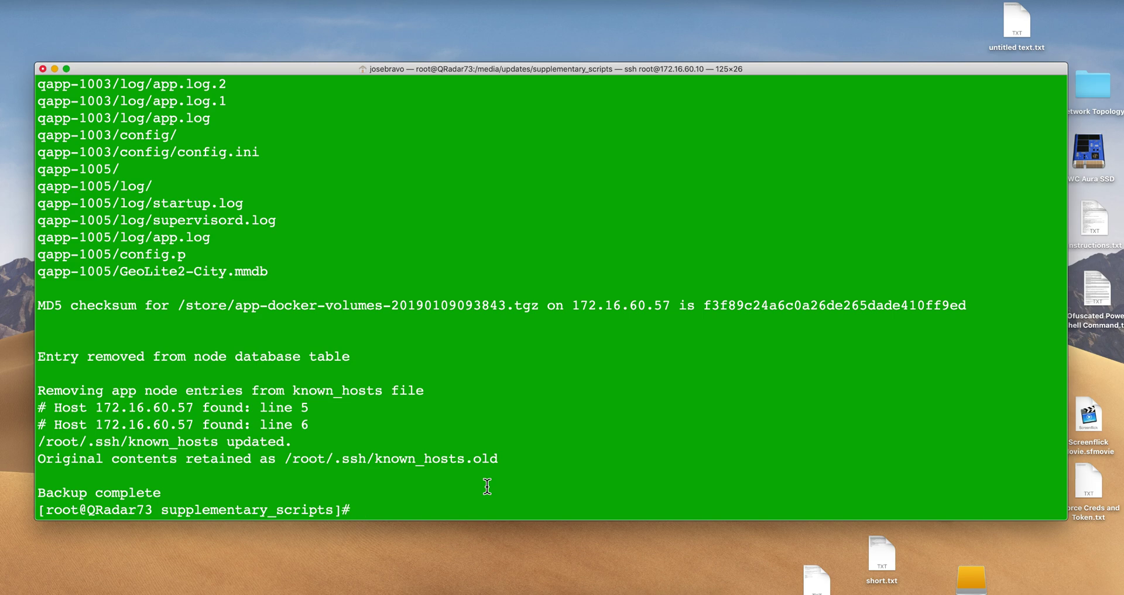
key(super+v)
click(522, 554)
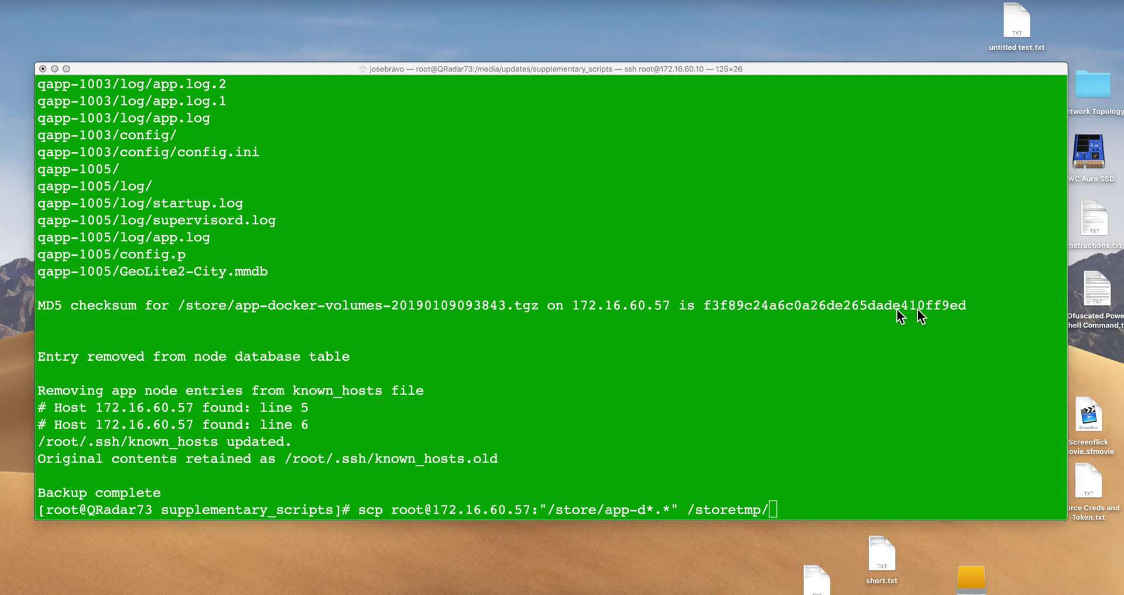
click(781, 507)
key(Return)
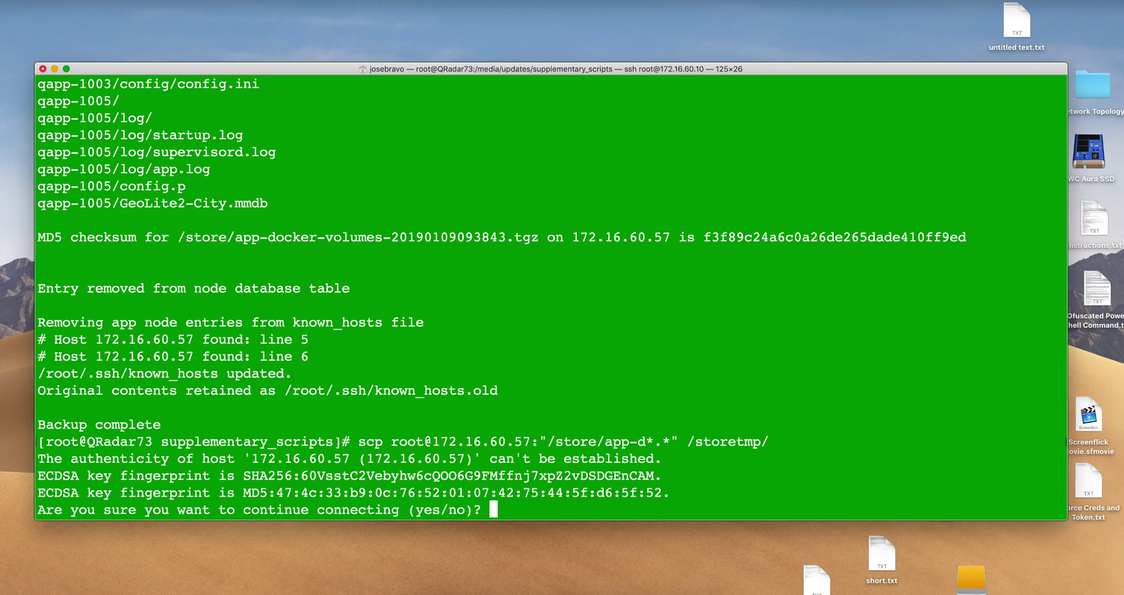
text(yes)
key(Return)
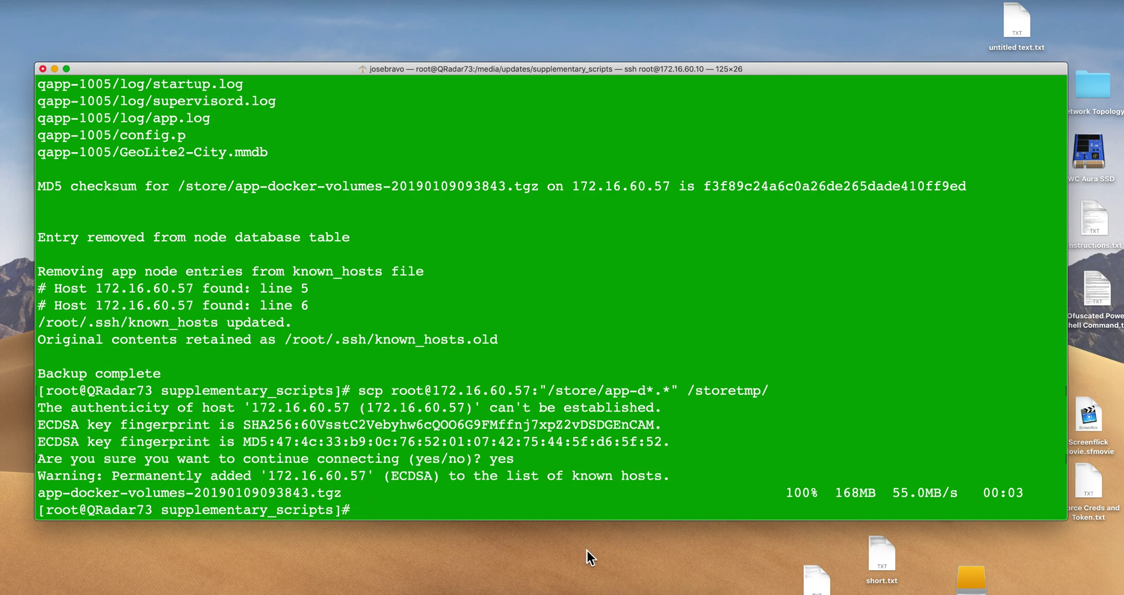
Restart the patch installer with /media/updates/installer, up to its host selection
text(/media/updates/installer)
click(375, 539)
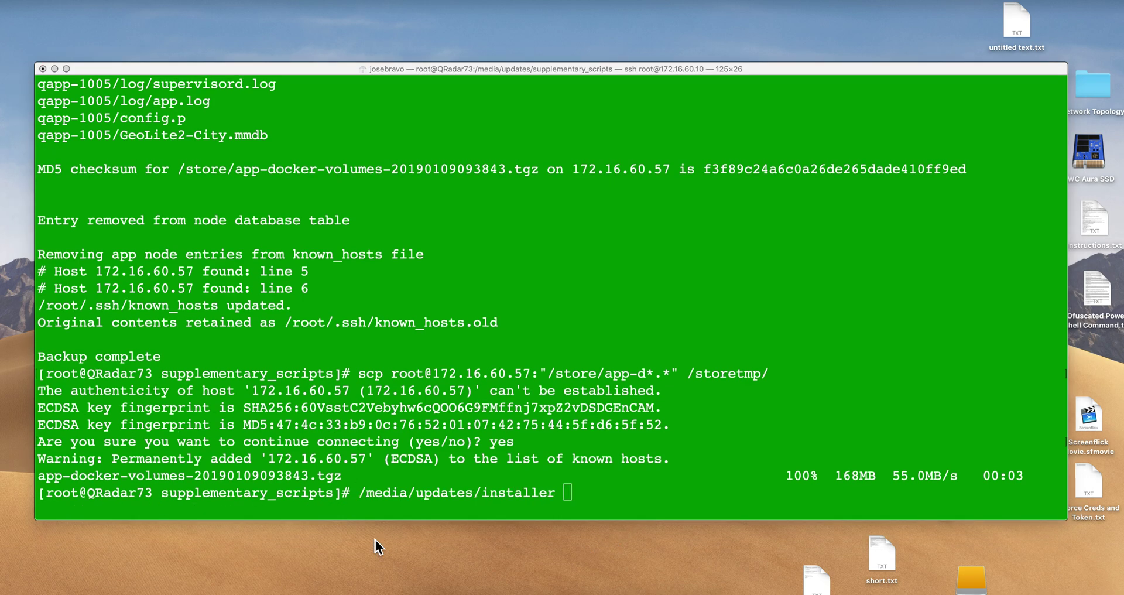
click(504, 500)
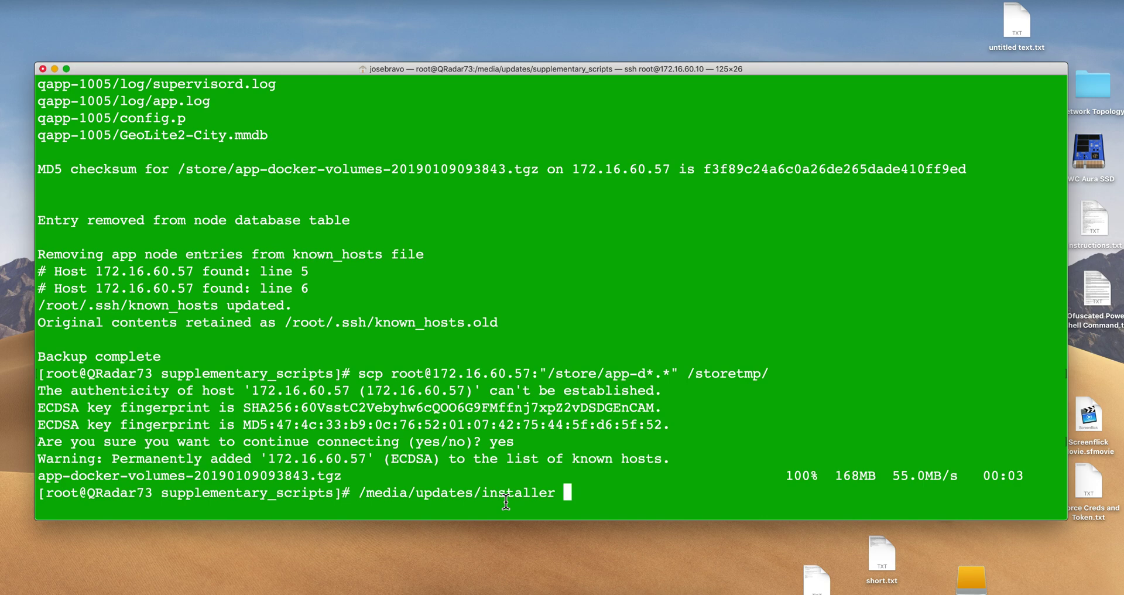
key(Return)
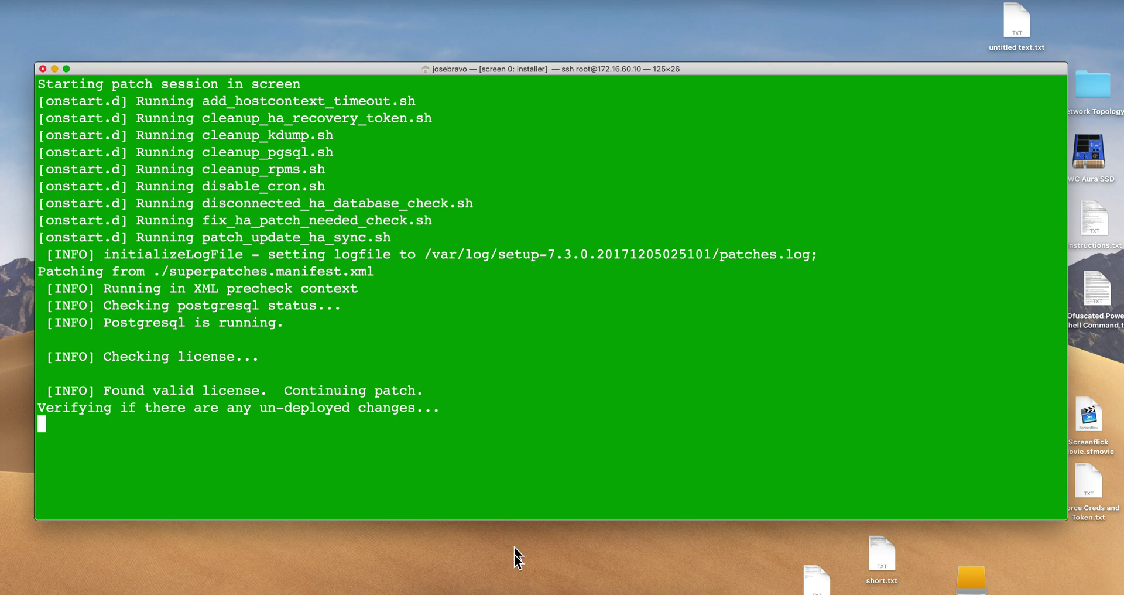
click(483, 566)
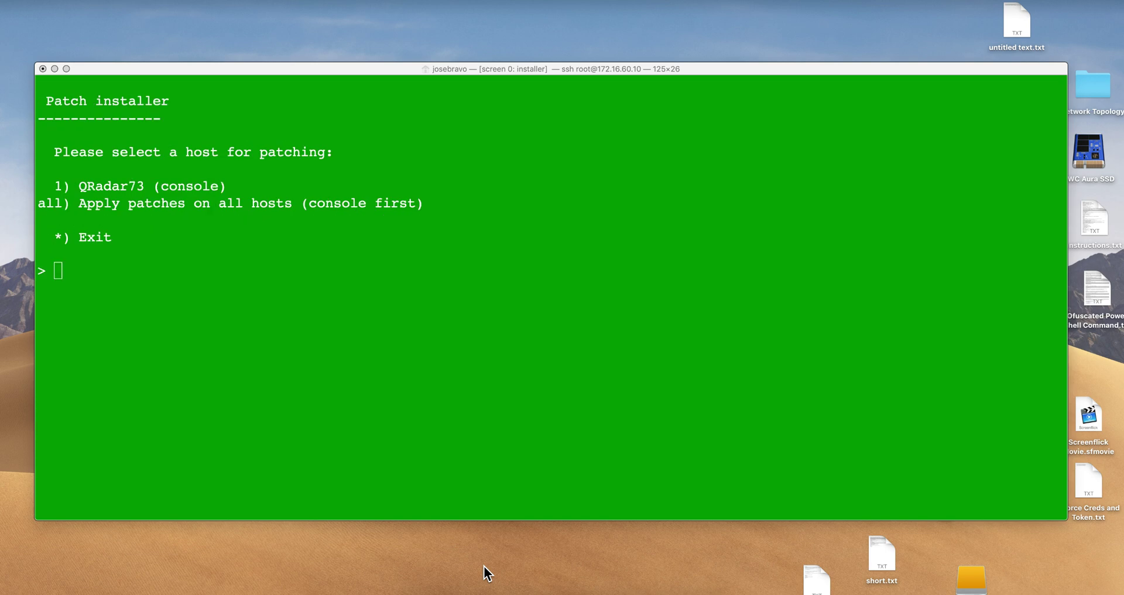
key(i)
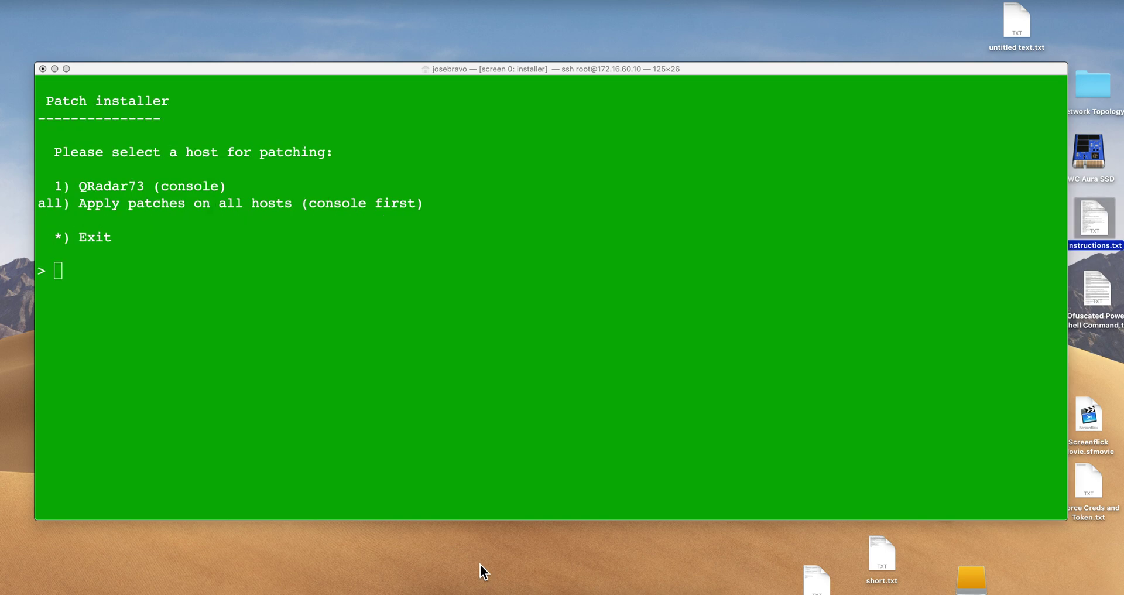
Choose all to apply the patches on all hosts, console first, and confirm with Y
click(356, 435)
text(all)
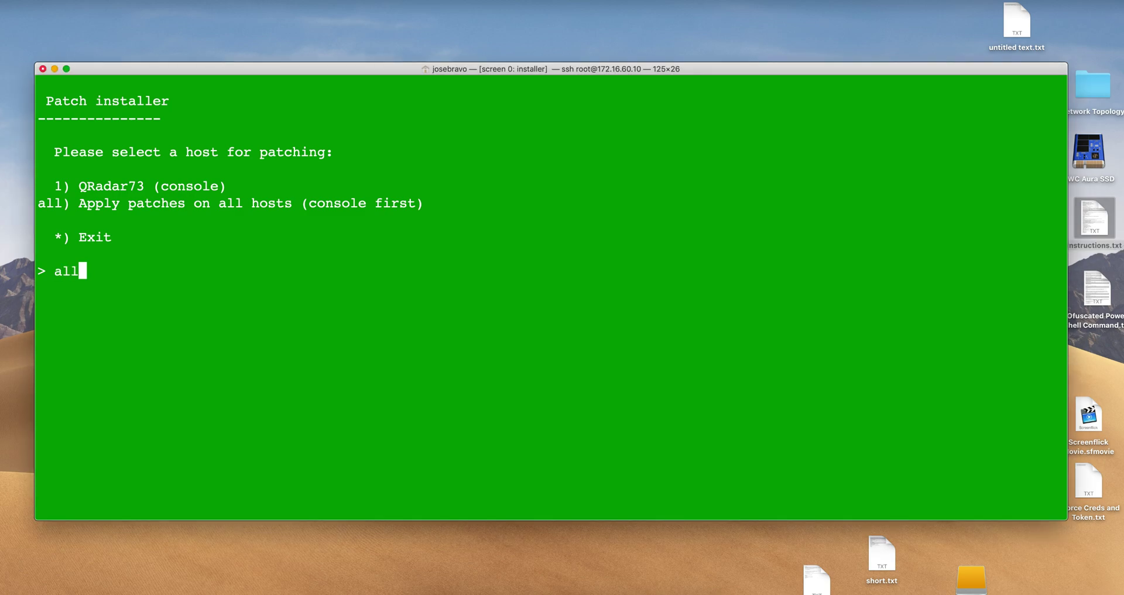
key(Return)
text(Y)
key(Return)
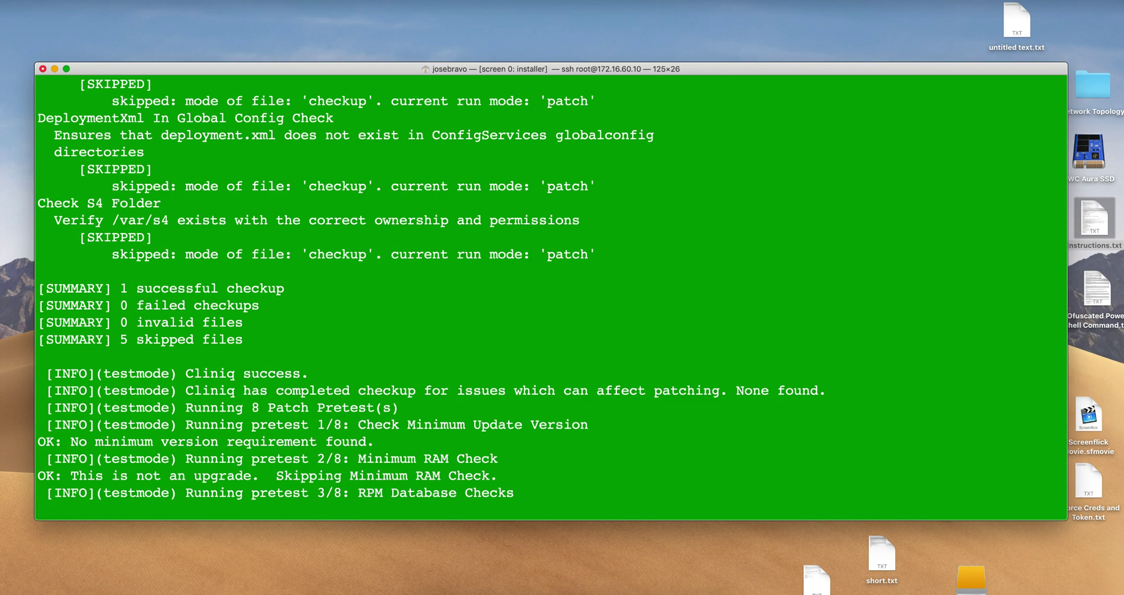
click(334, 550)
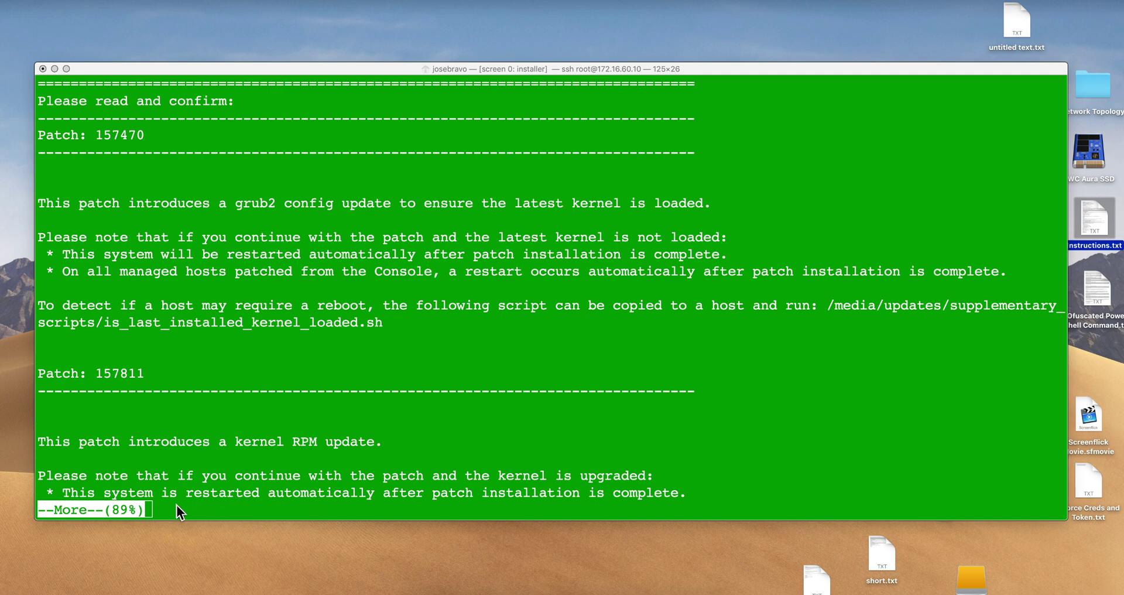
Page through the notices for patches 157470 and 157811 and answer y to continue
key(Return)
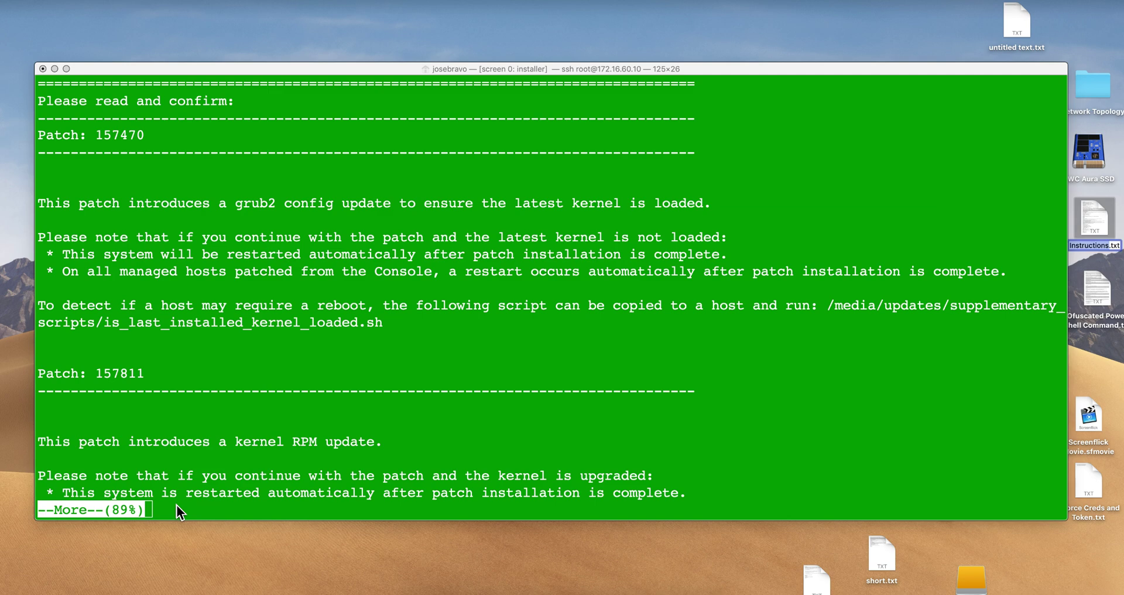
click(176, 505)
key(Return)
key(Return)
key(Return)
key(Return)
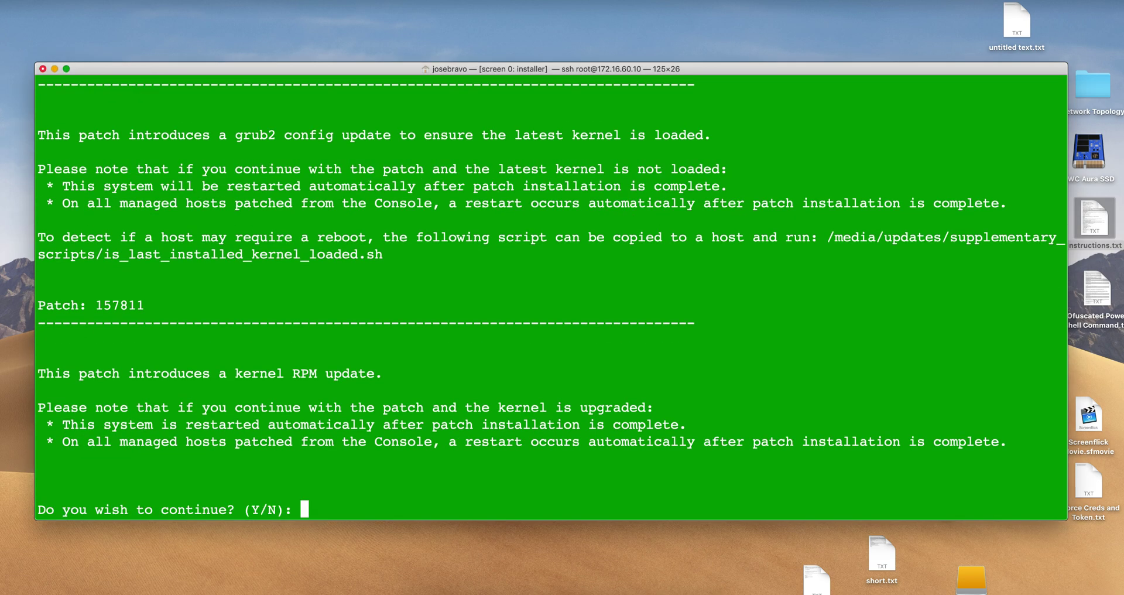
text(y)
key(Return)
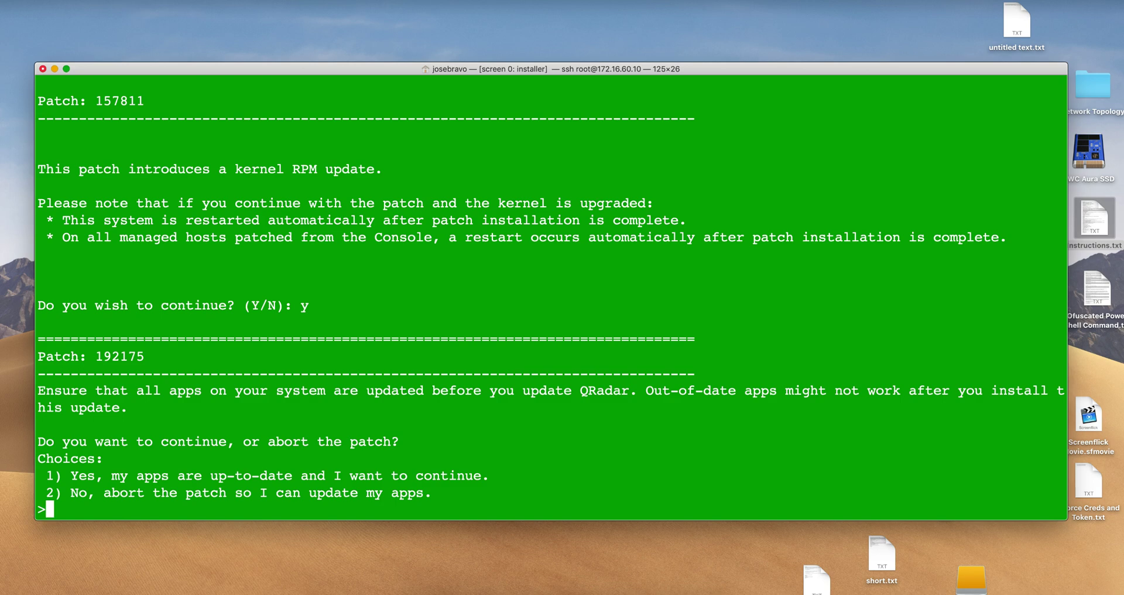
Confirm with 1 that the apps are up to date, and choose 1 to update and restart the event collection service now
text(1)
key(Return)
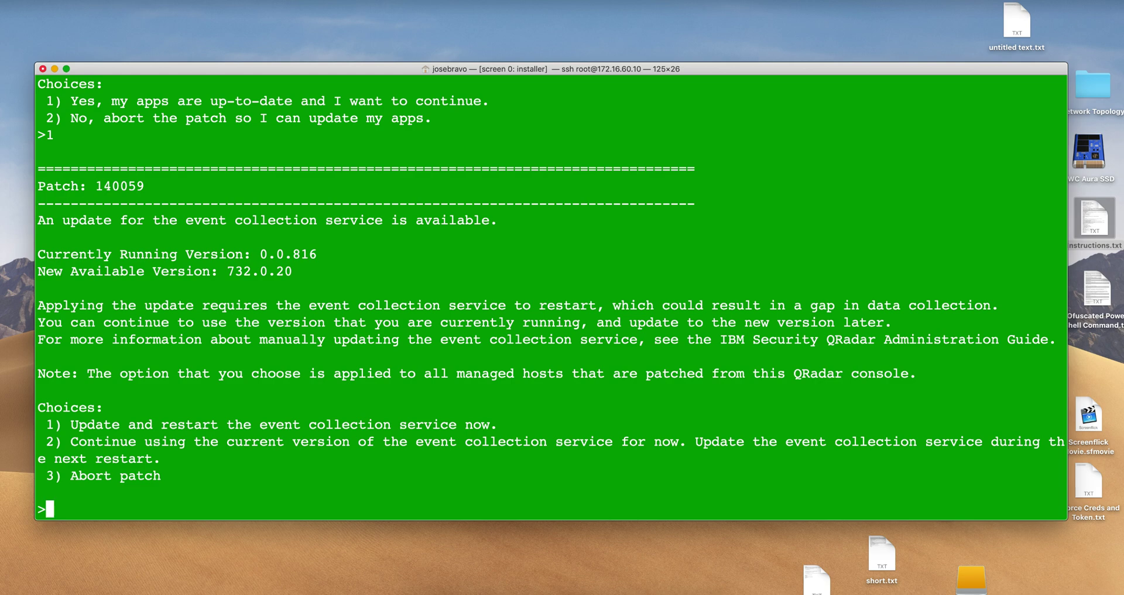
text(1)
key(Return)
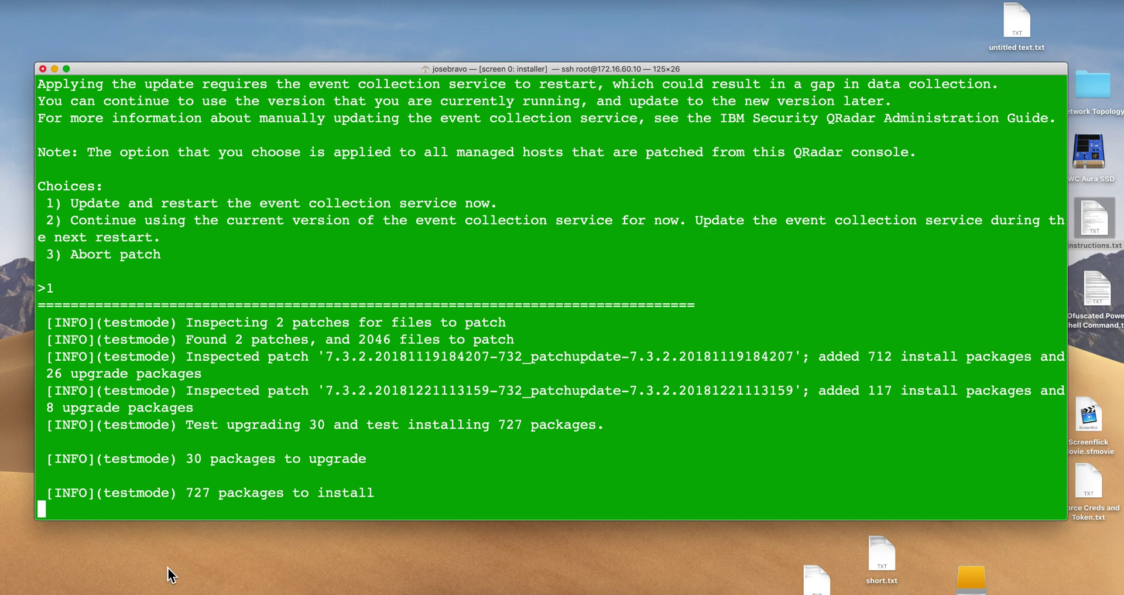
key(super+Tab)
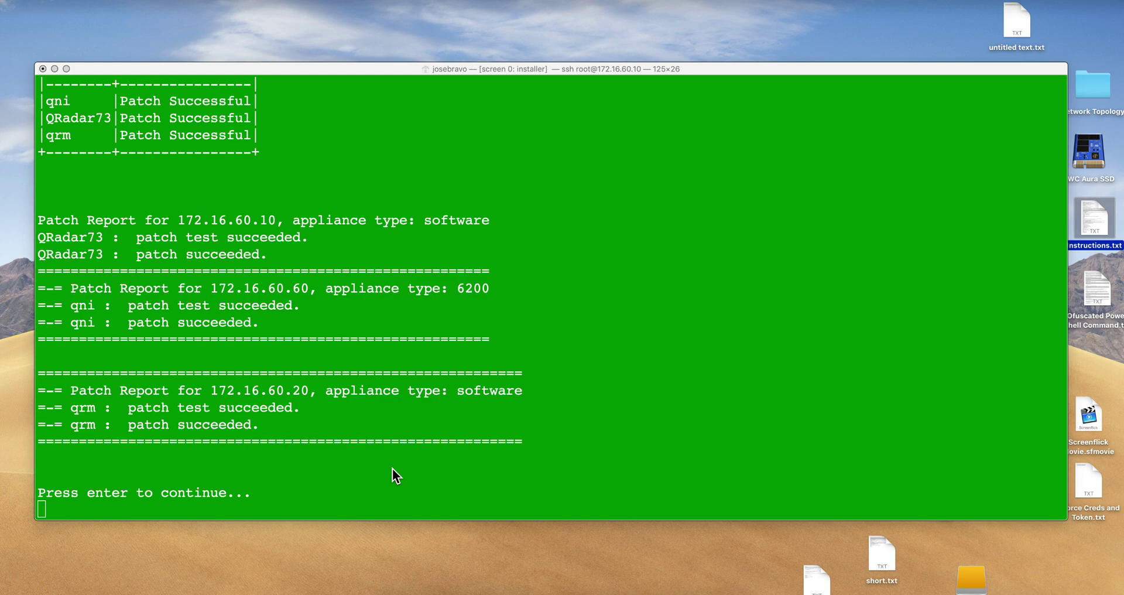
Continue past the patch report and close the installer screen
key(Return)
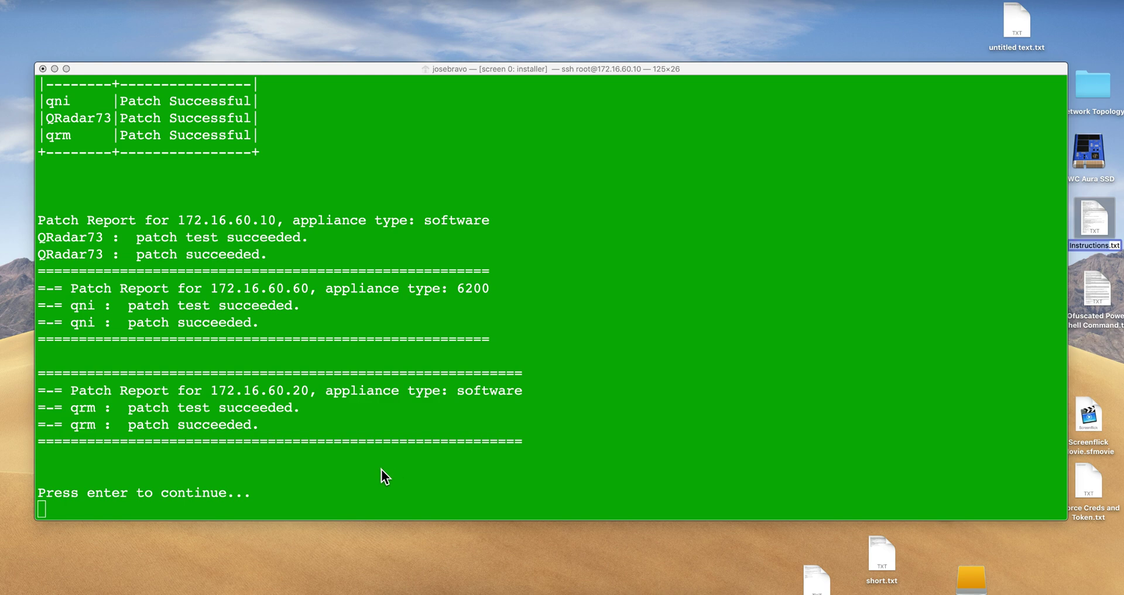
click(381, 469)
key(Return)
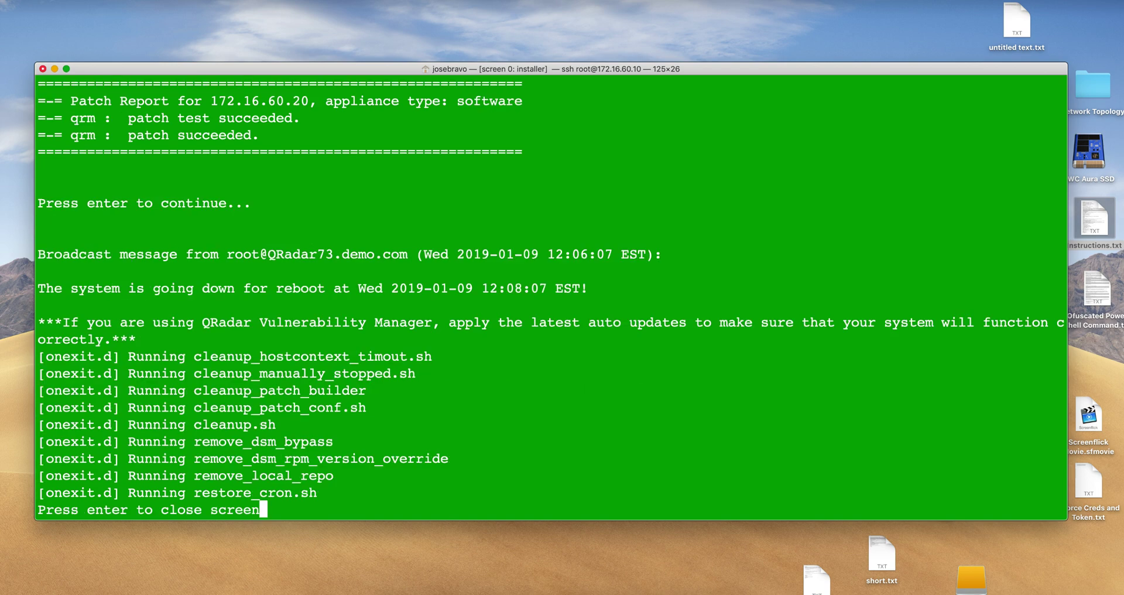
key(Return)
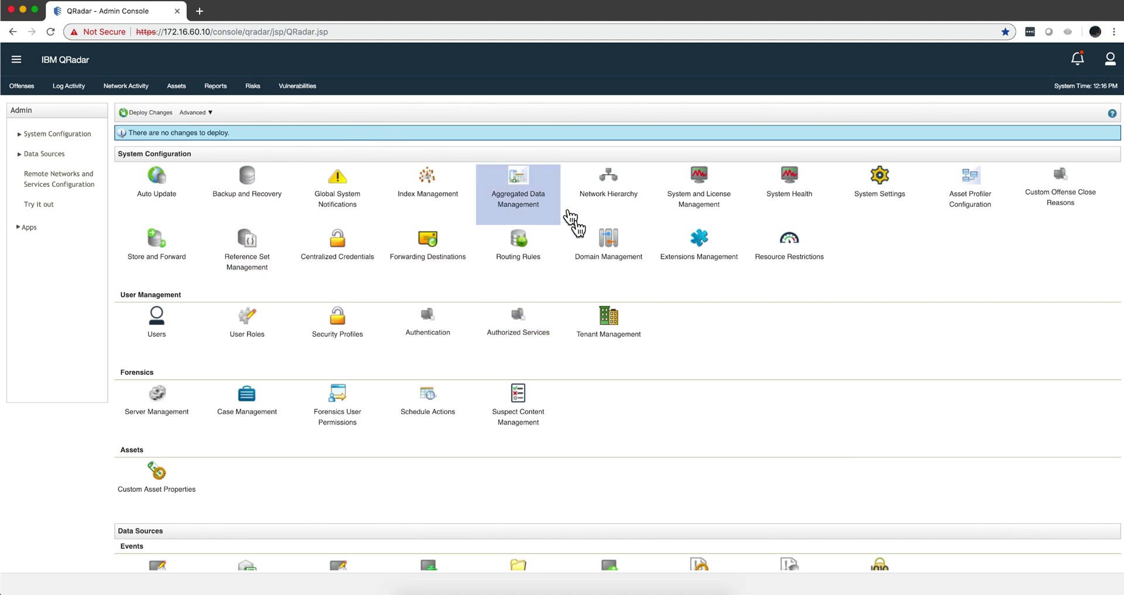
Review the list of extensions in the QRadar console's Extensions Management and close it
click(700, 246)
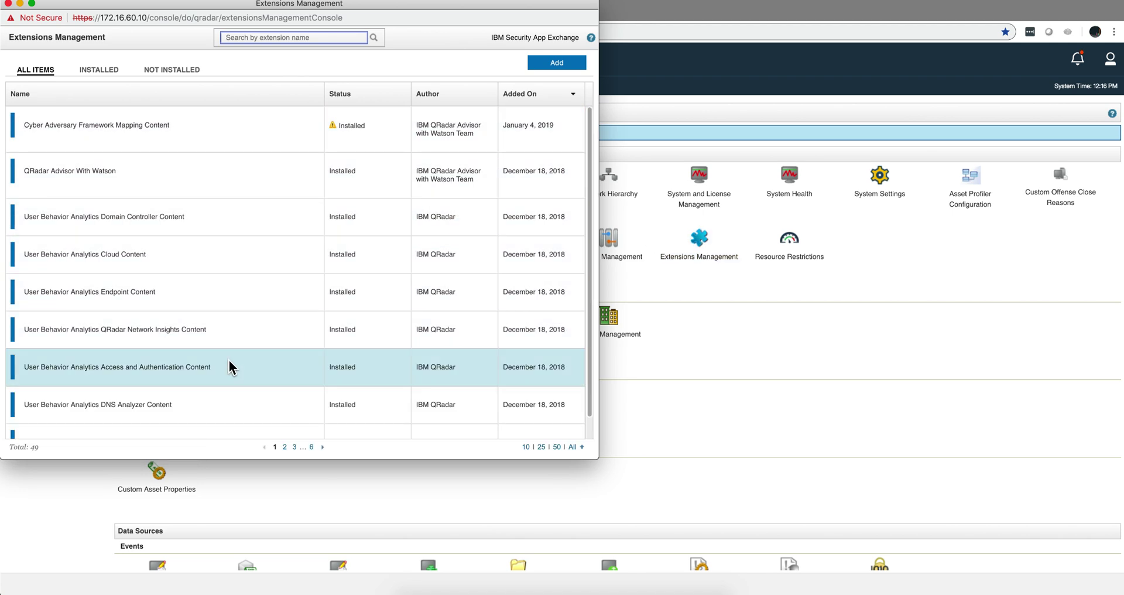
click(9, 4)
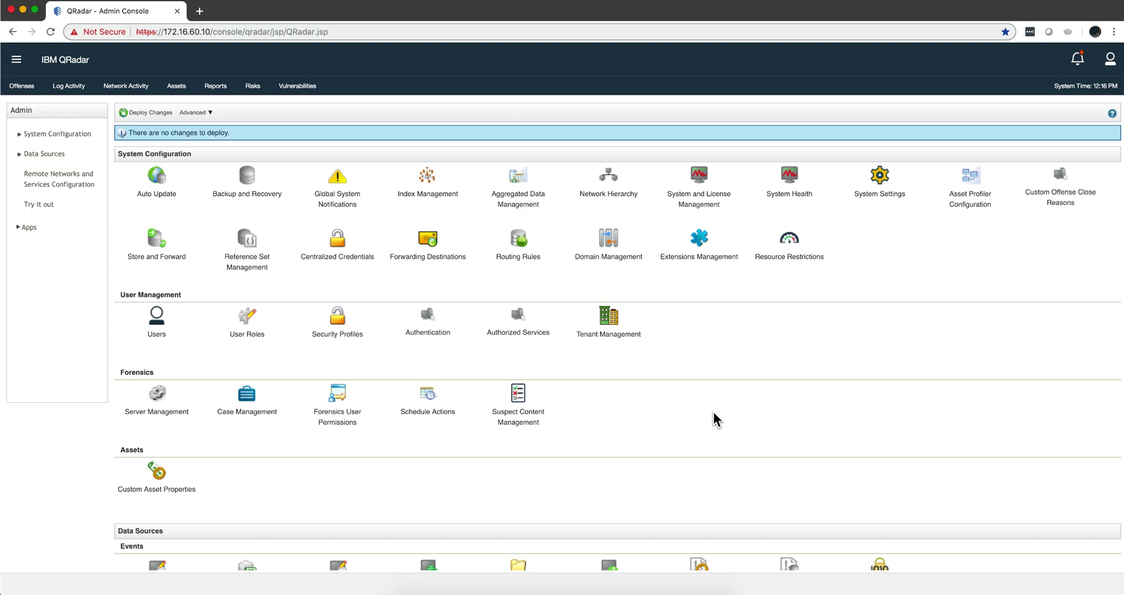
Start adding a managed host in System and License Management with the host IP 172.16.60.58
click(702, 186)
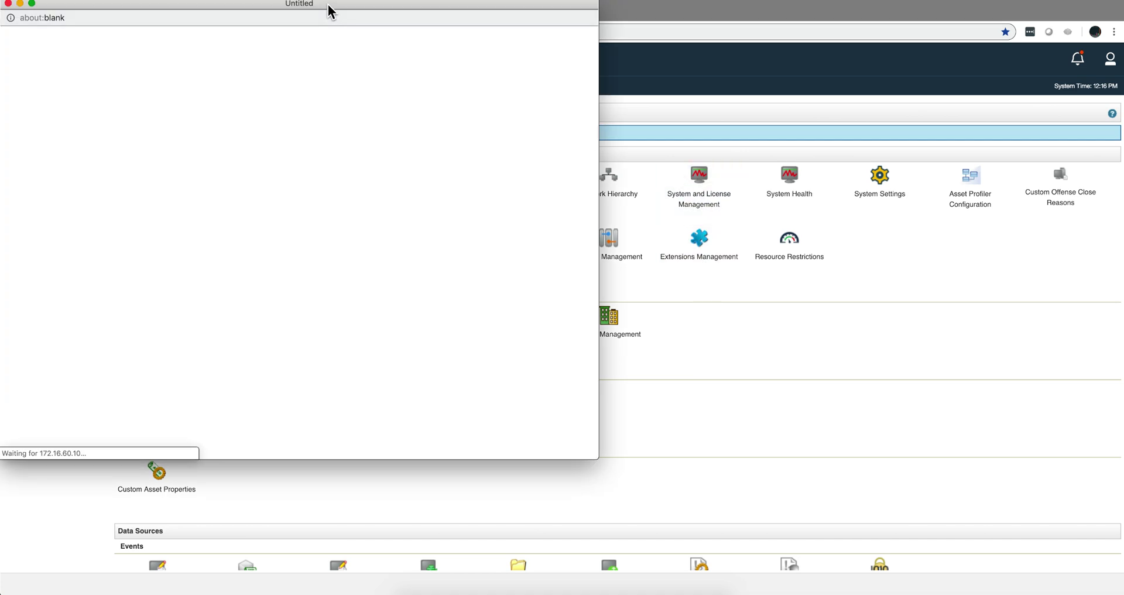
drag(328, 5, 494, 98)
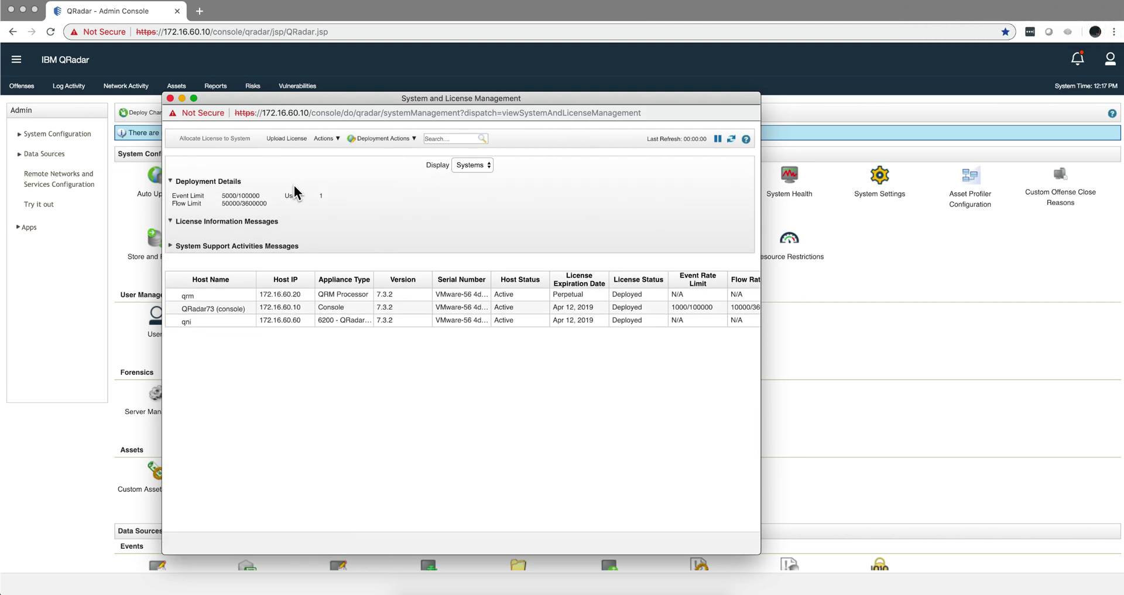
click(372, 140)
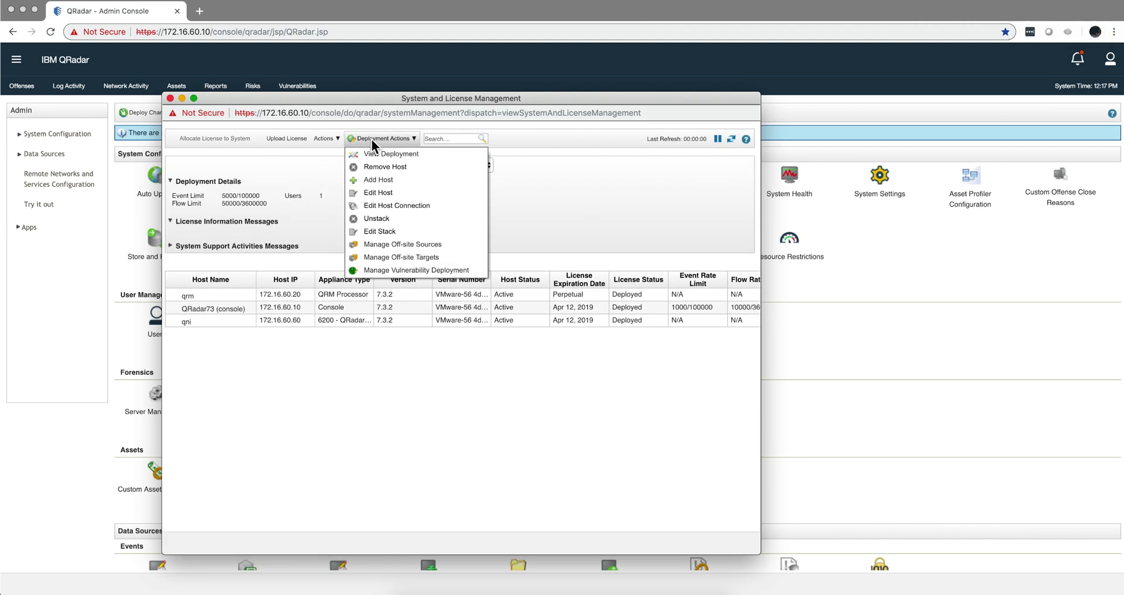
click(378, 179)
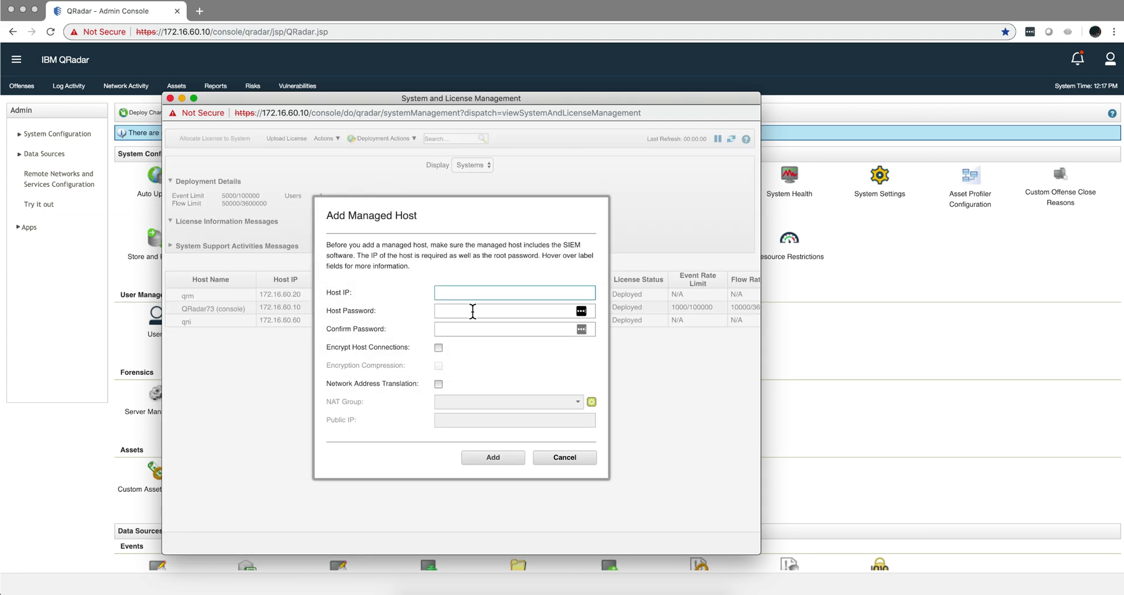
text(172.16.60.58)
click(456, 305)
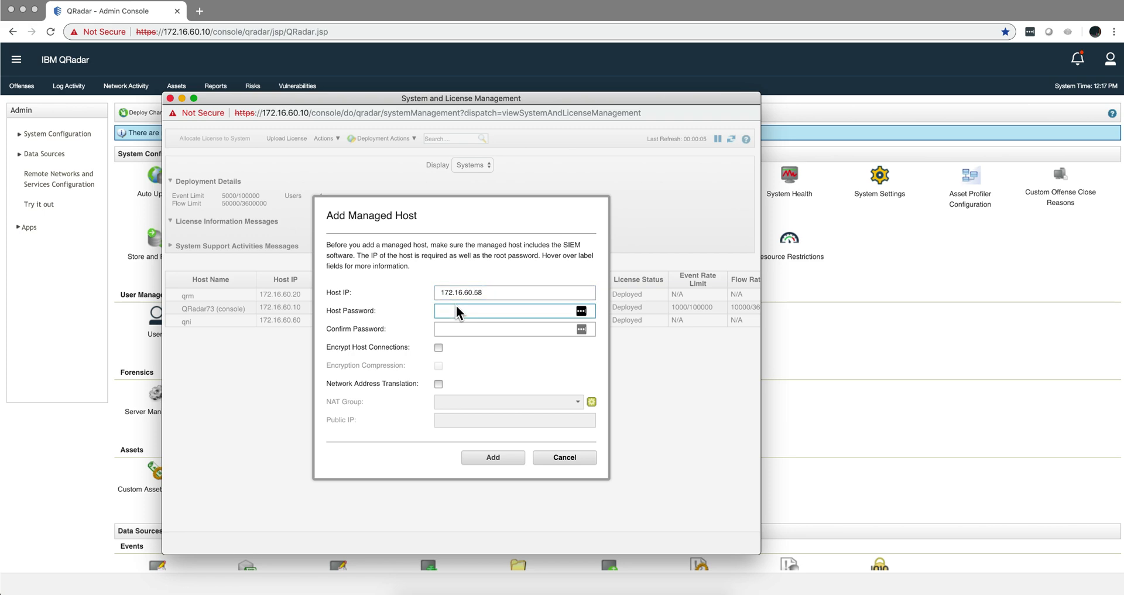
Enter the new managed host's password, correcting the first entry, and repeat it in the Confirm Password field
text(•••••••)
key(BackSpace)
key(BackSpace)
key(BackSpace)
key(BackSpace)
key(BackSpace)
key(BackSpace)
key(BackSpace)
text(•••••••••)
click(437, 329)
click(447, 328)
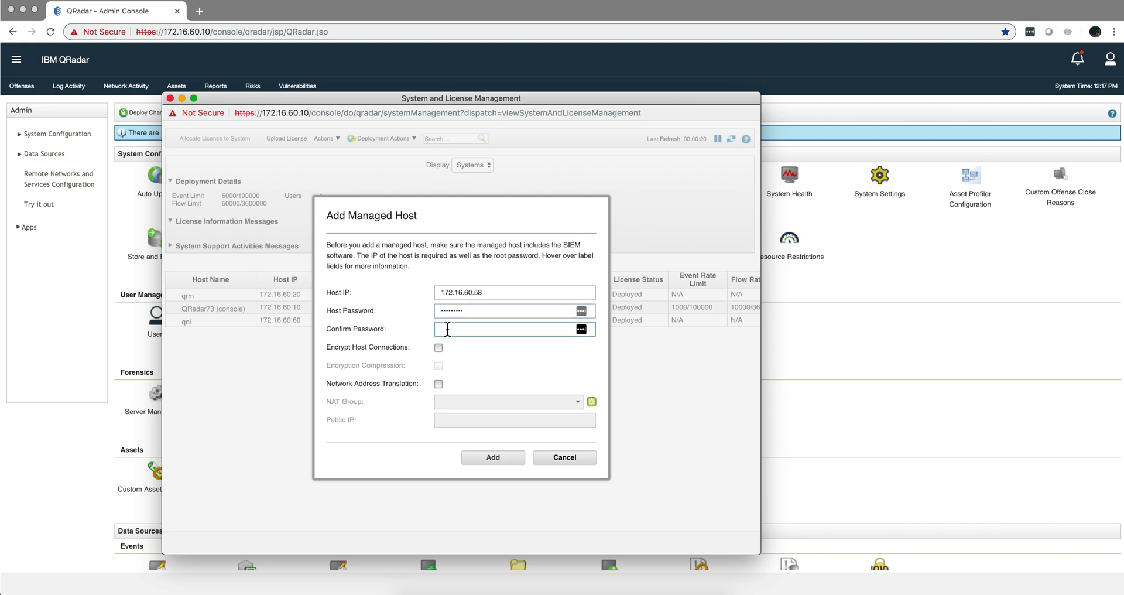
text(•)
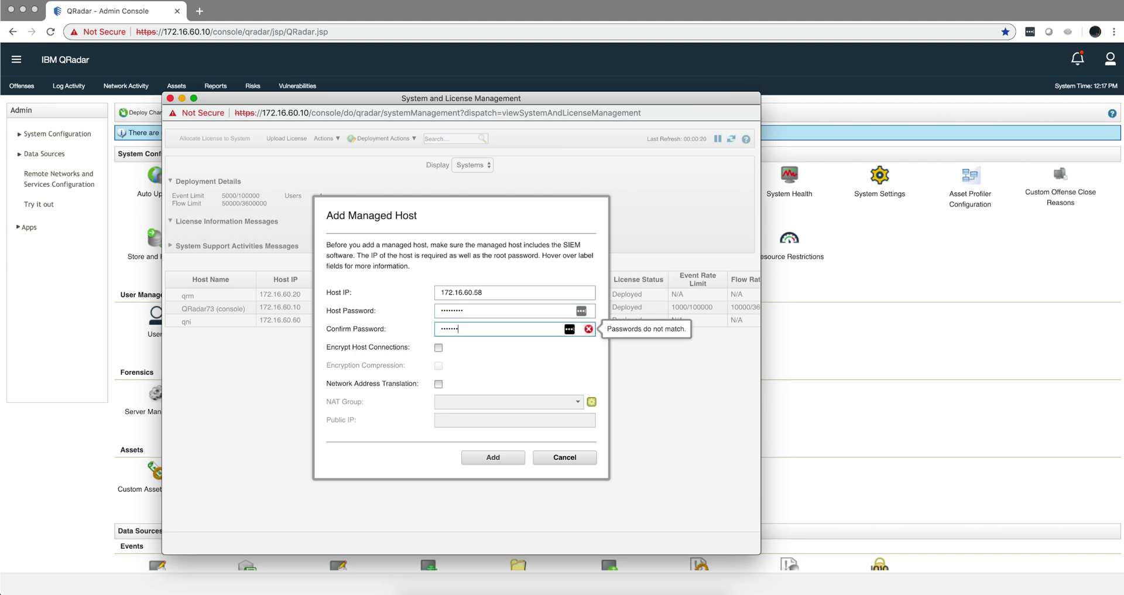
text(••)
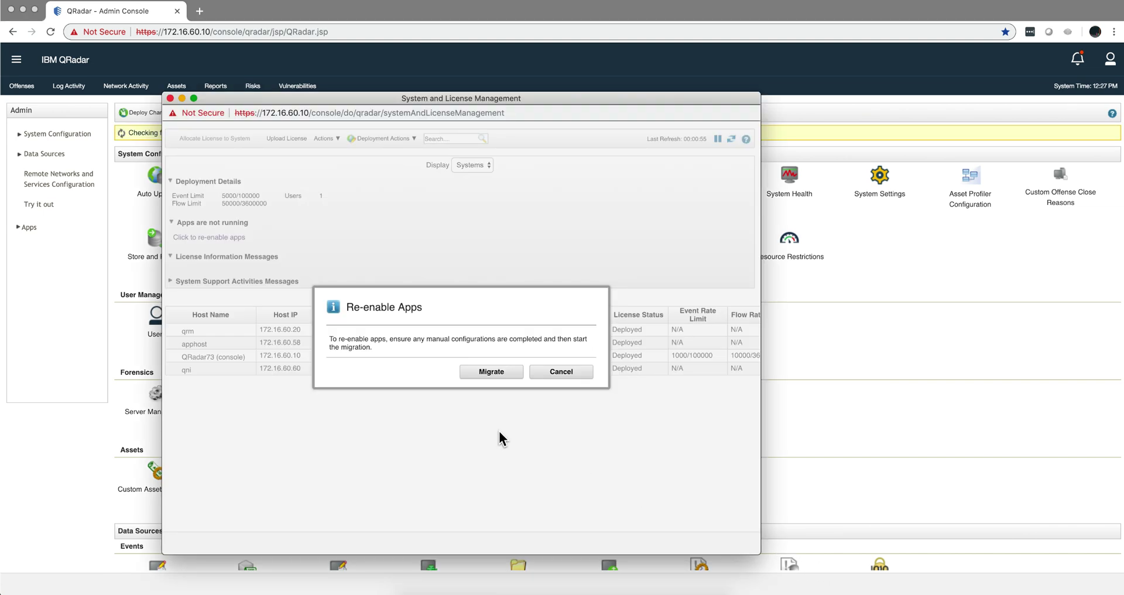
click(182, 98)
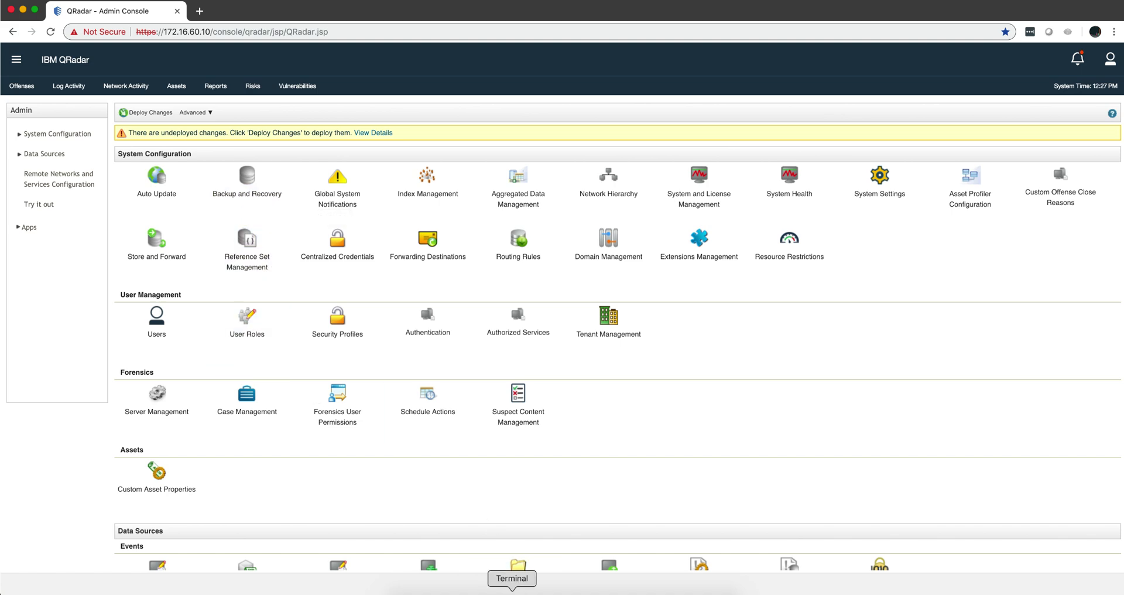
click(512, 592)
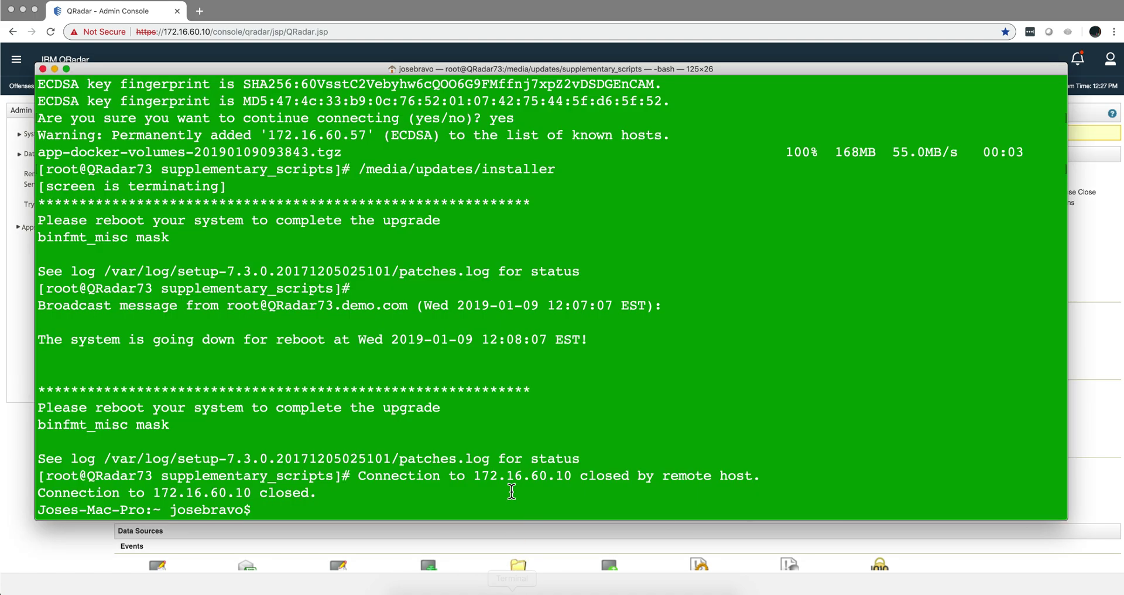
key(Up)
key(Return)
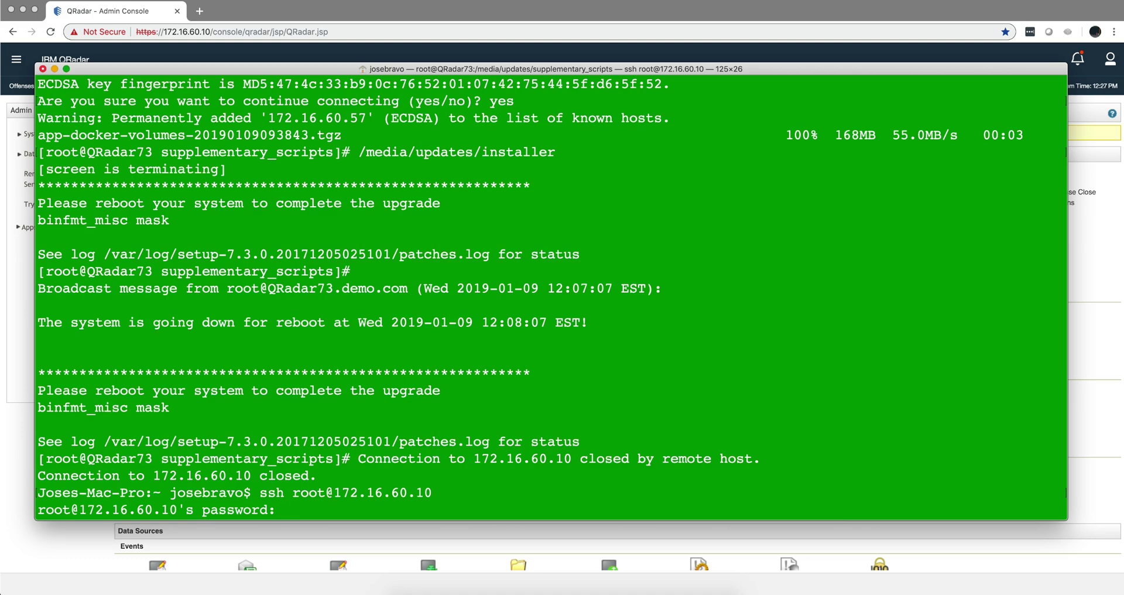
key(Return)
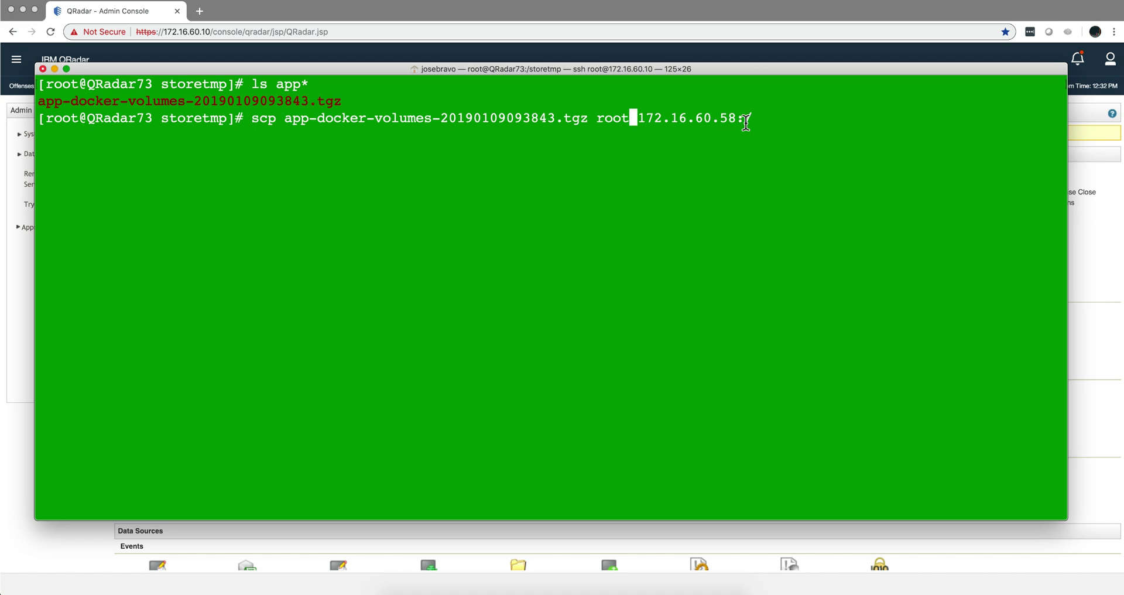
key(Return)
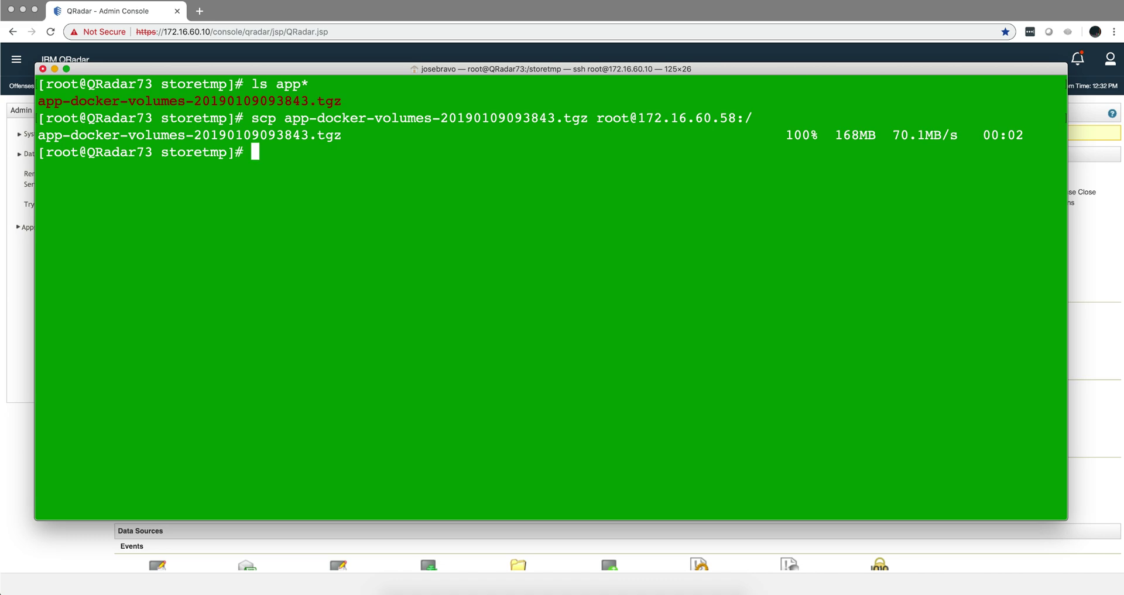
click(55, 69)
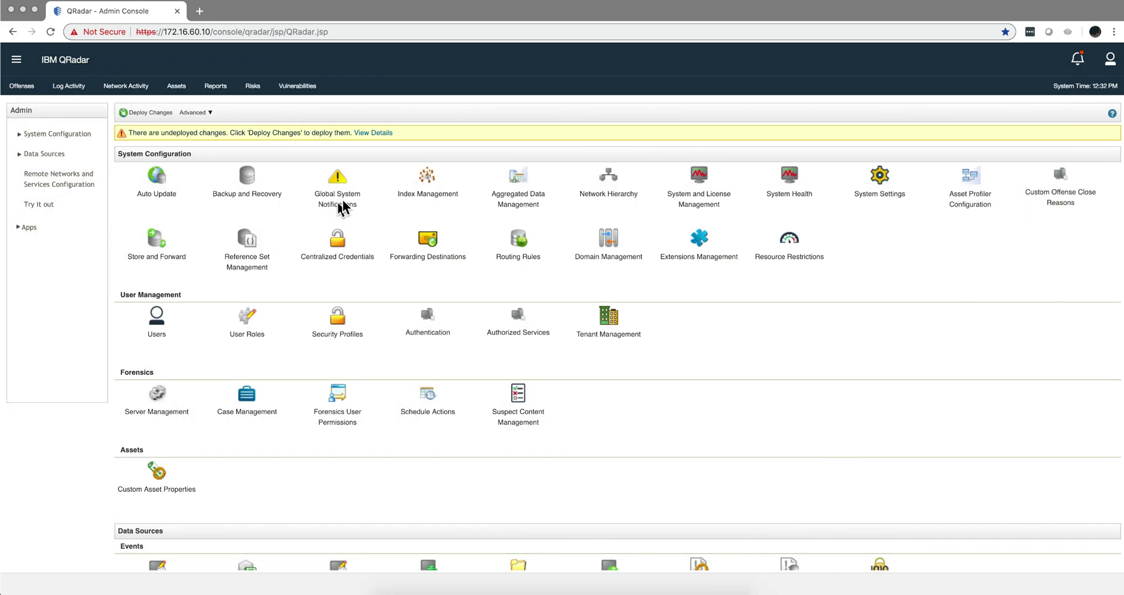
Deploy the pending changes in QRadar and accept the restart of services
click(151, 112)
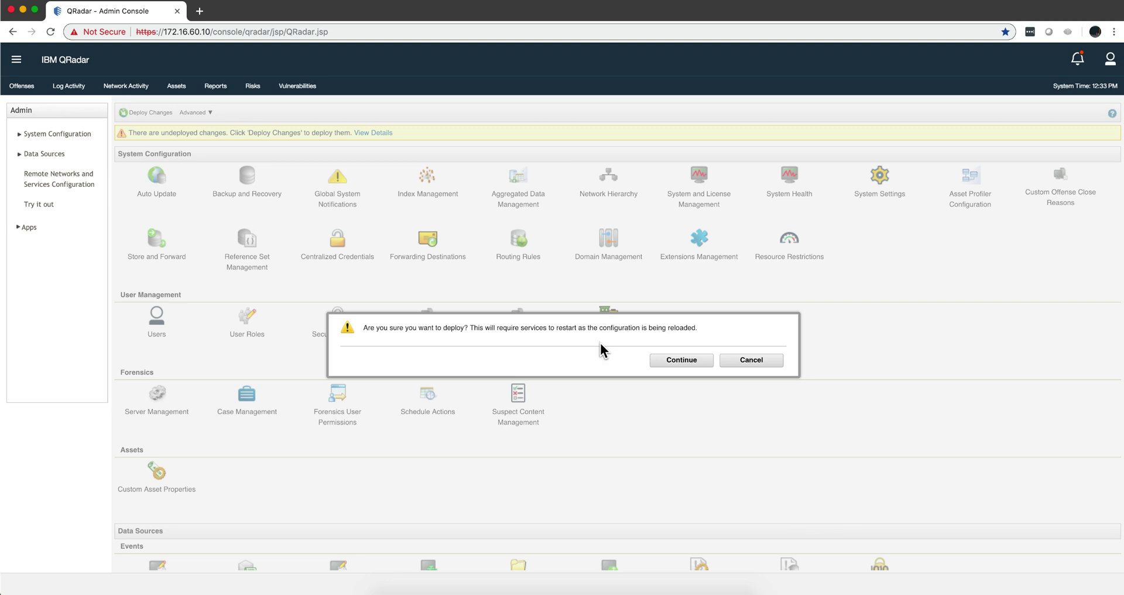
click(682, 362)
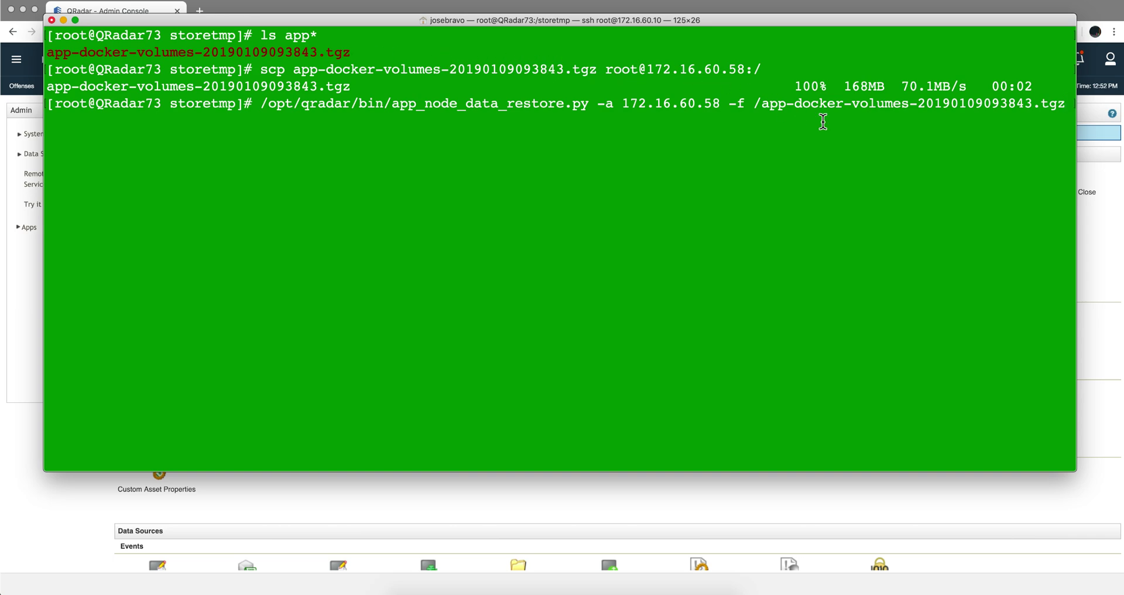
Run /opt/qradar/bin/app_node_data_restore.py -a 172.16.60.58 -f /app-docker-volumes-20190109093843.tgz and answer y to restore
key(Return)
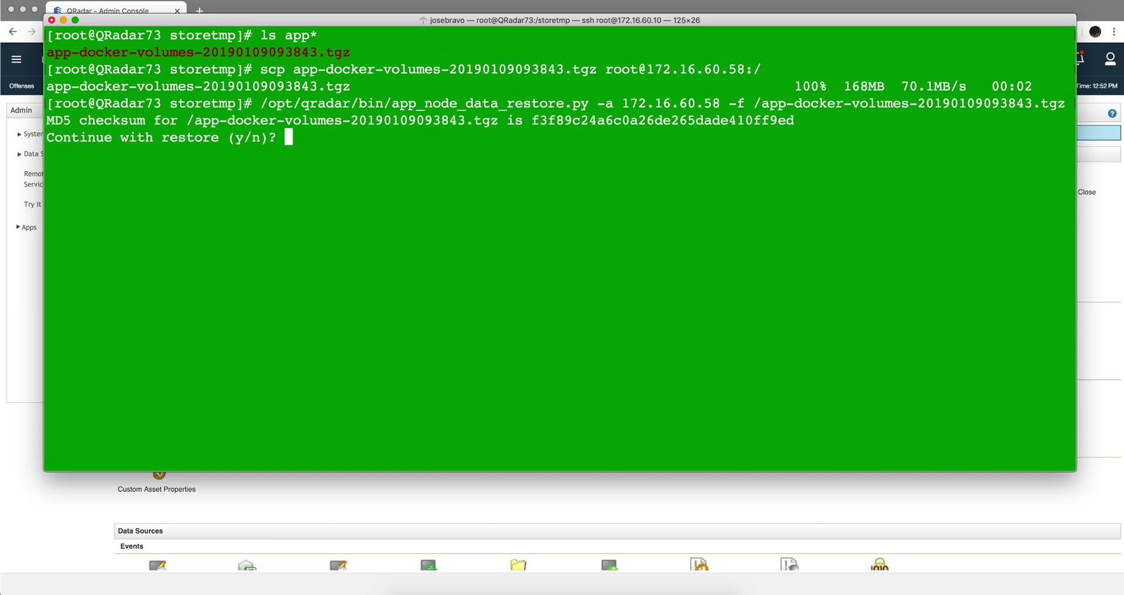
text(y)
key(Return)
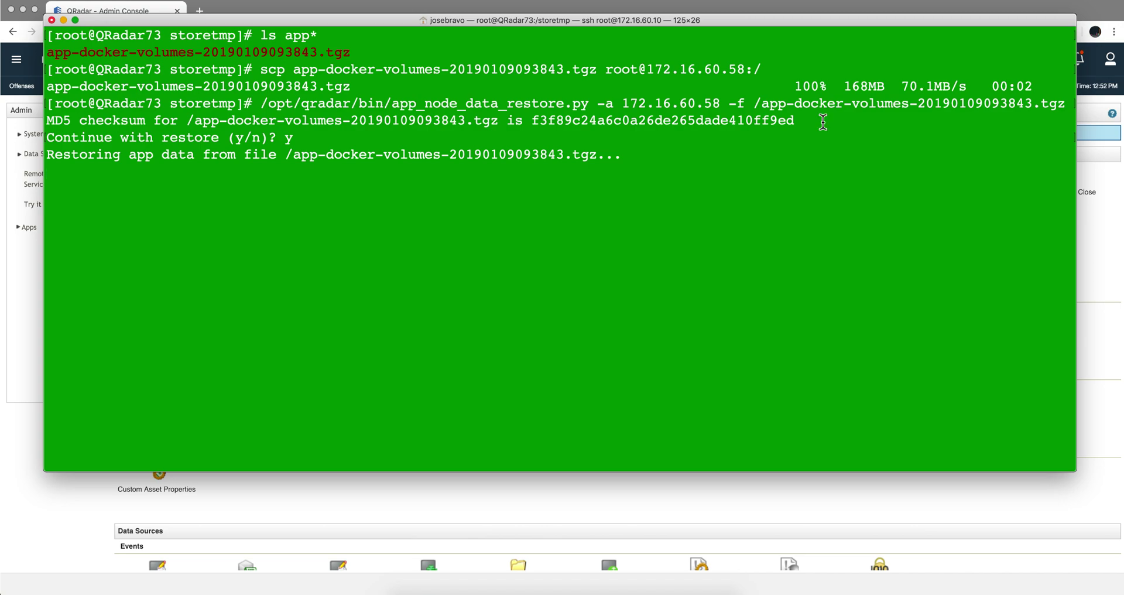
Examine the restore script's output in Terminal for the restored app files and return to Google Chrome
click(604, 490)
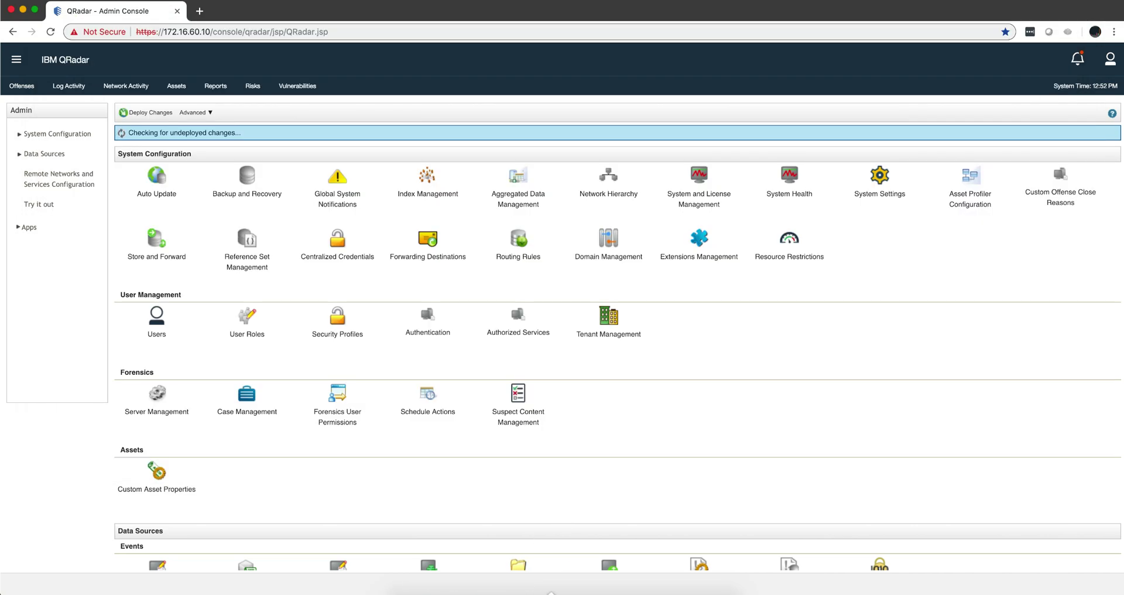
click(512, 591)
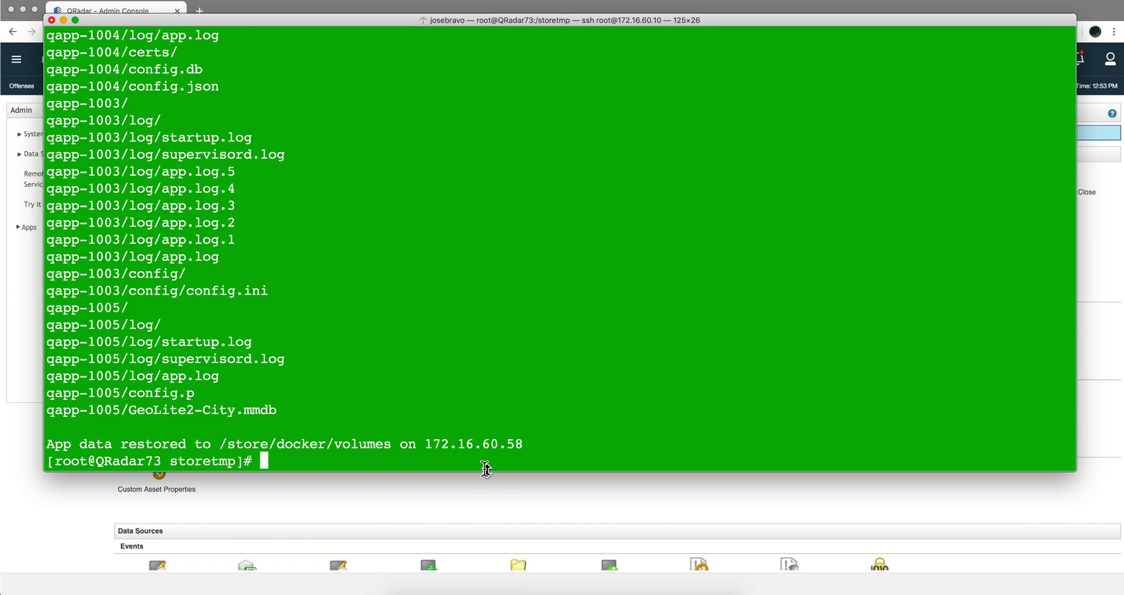
scroll(421, 368, up, 5)
scroll(421, 368, up, 15)
scroll(421, 367, up, 2)
scroll(422, 368, down, 20)
click(407, 496)
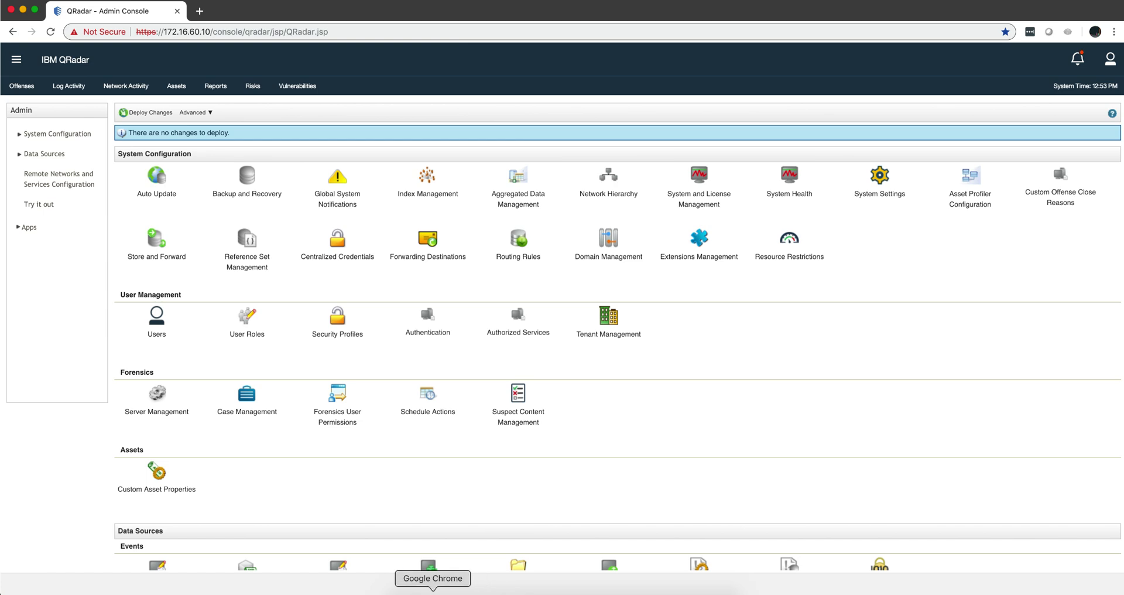
Re-enable the apps from System and License Management by starting the migration, proceeding despite the app data already on the target host
right_click(432, 590)
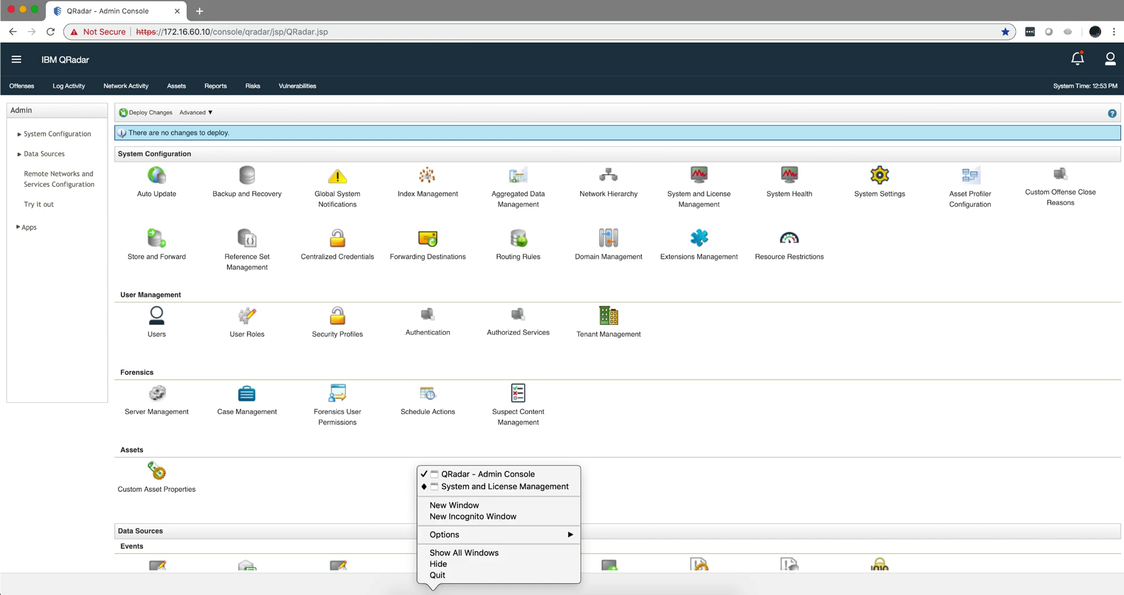
click(474, 486)
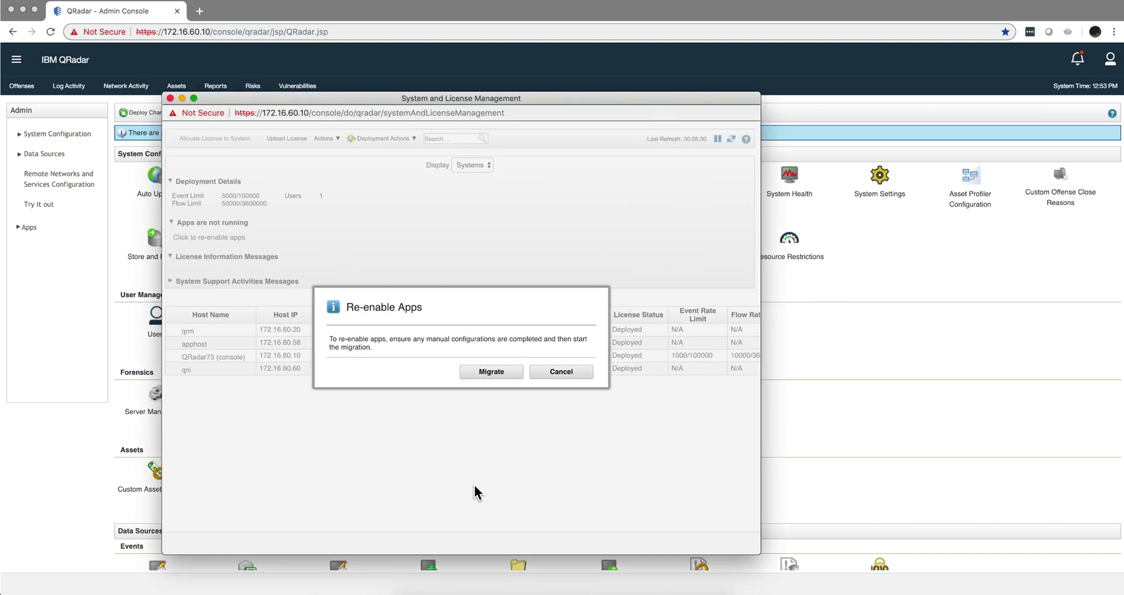
click(491, 372)
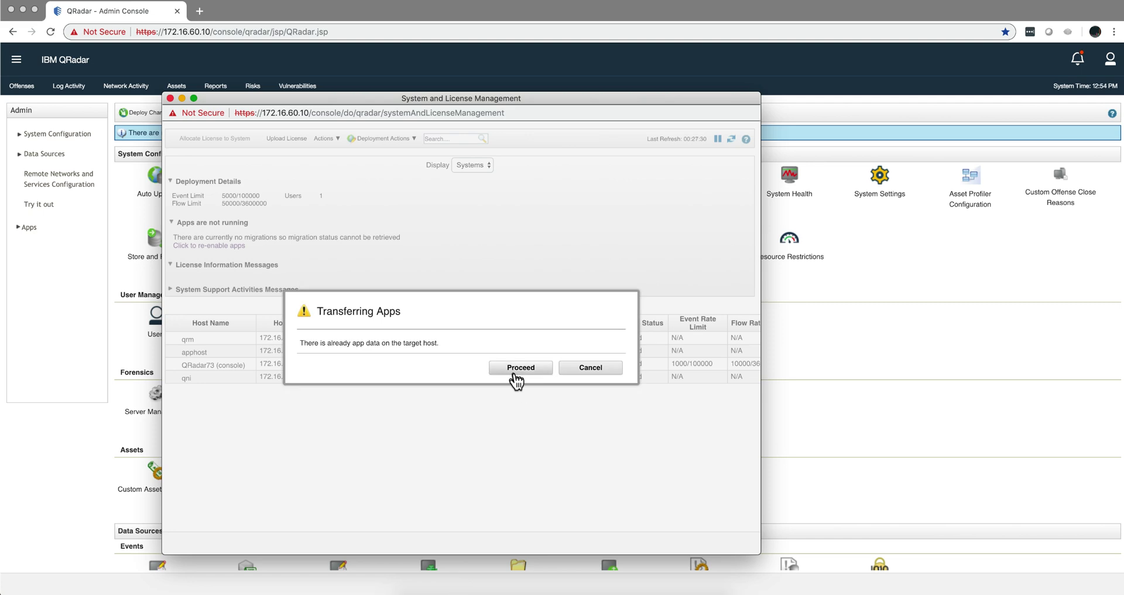
click(518, 368)
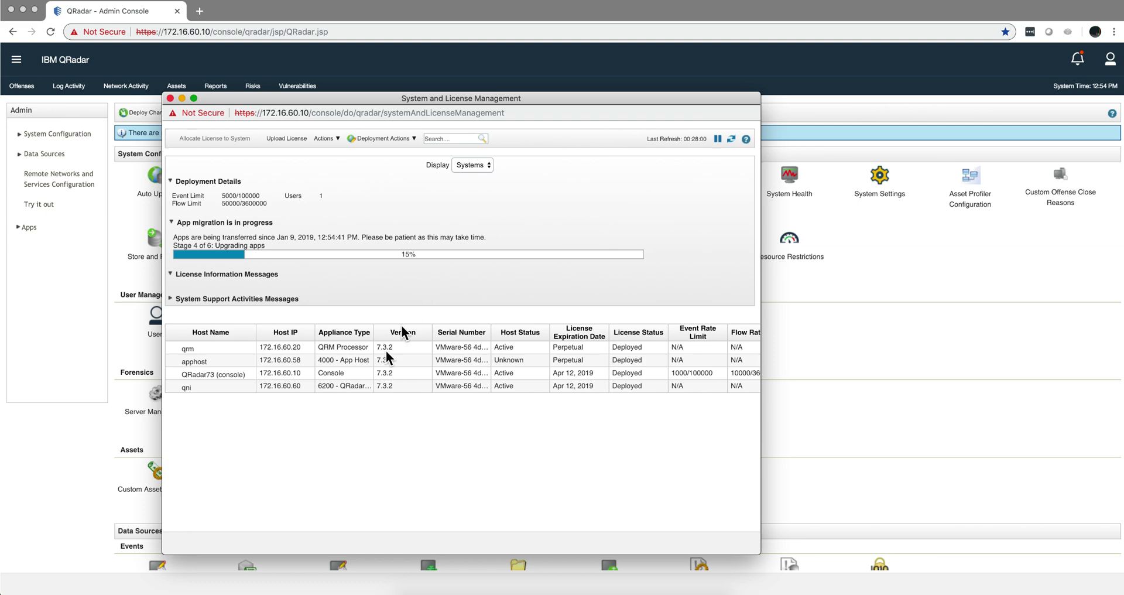
click(272, 590)
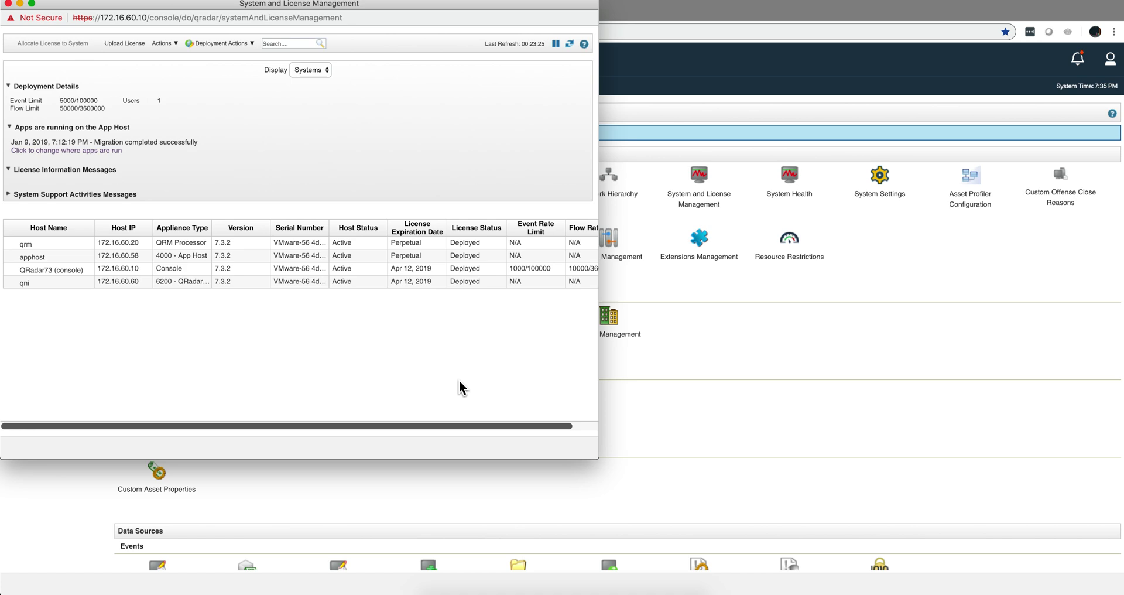
Close System and License Management and reload the QRadar console to check the User Analytics and Watson apps
click(8, 4)
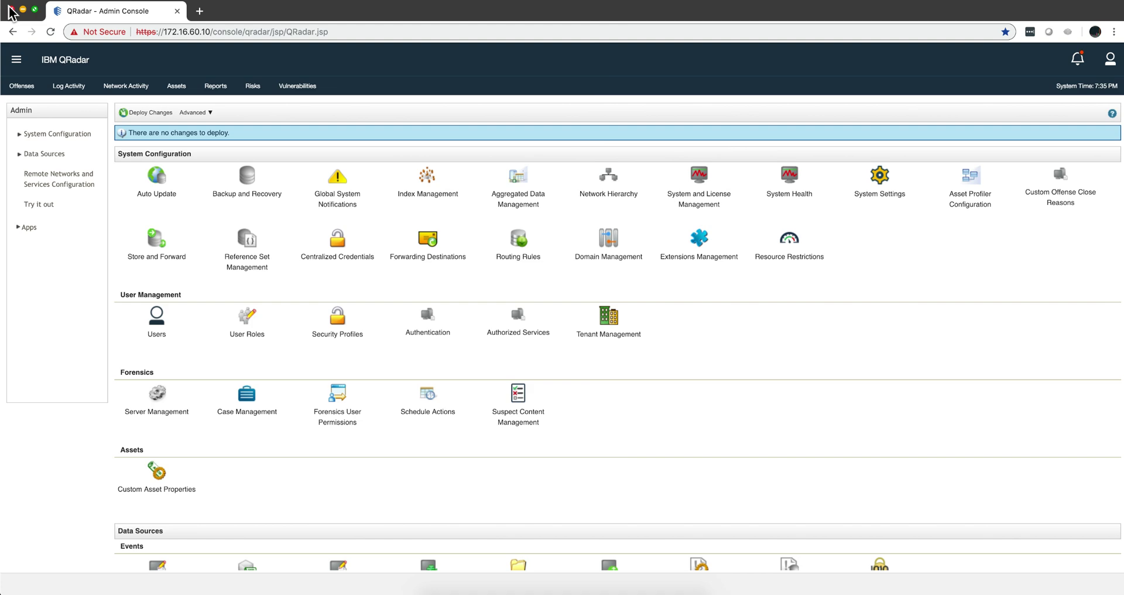
click(51, 34)
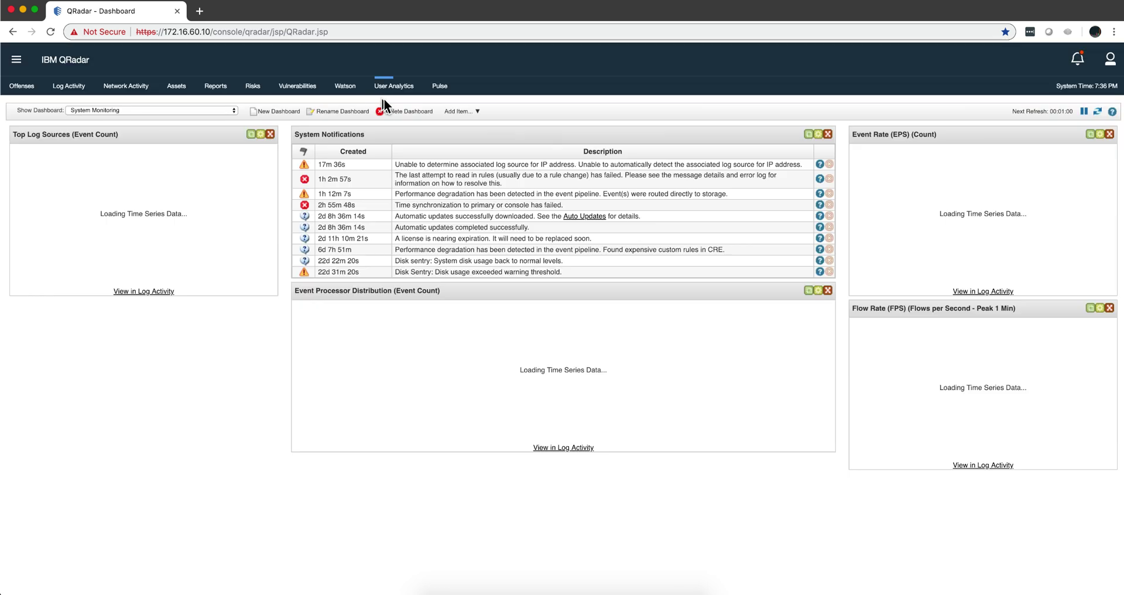
click(394, 86)
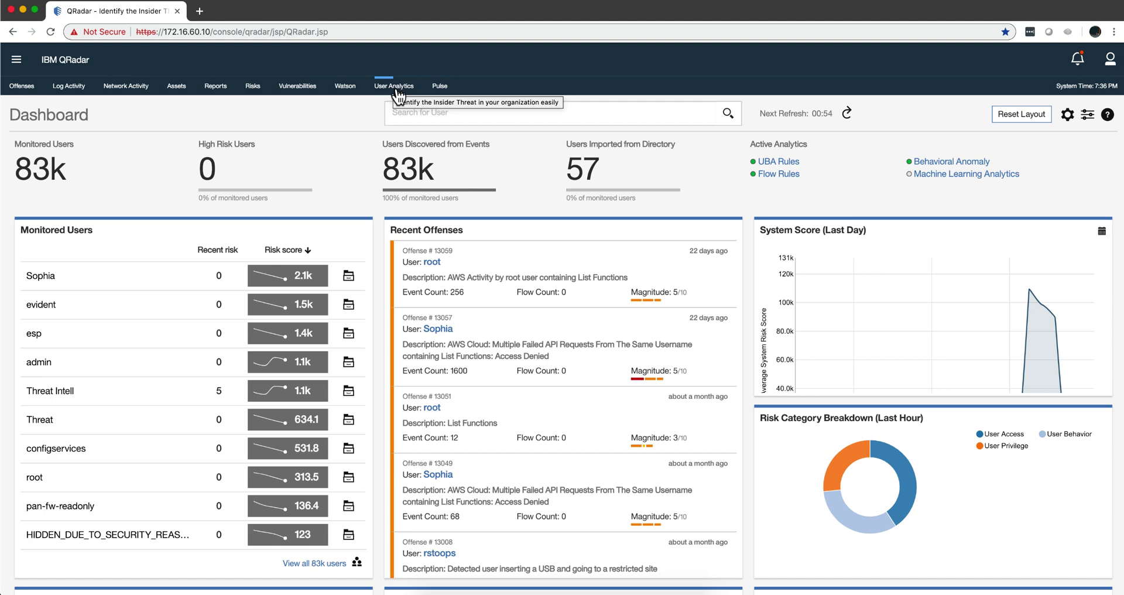
click(344, 87)
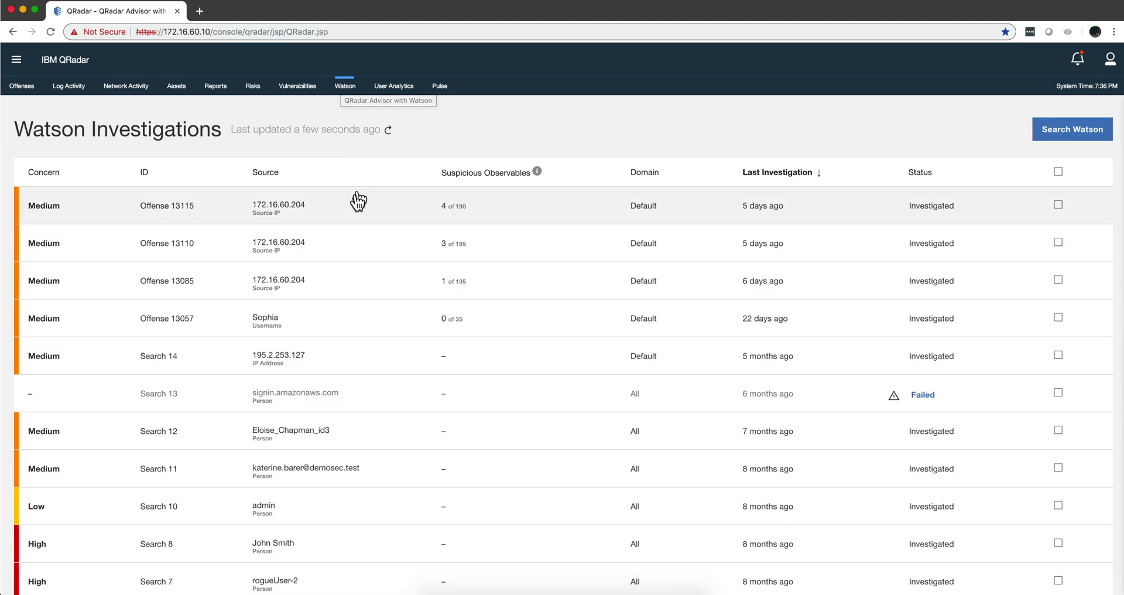
Examine the full list of apps in QRadar's main navigation and return to the User Analytics dashboard
click(16, 70)
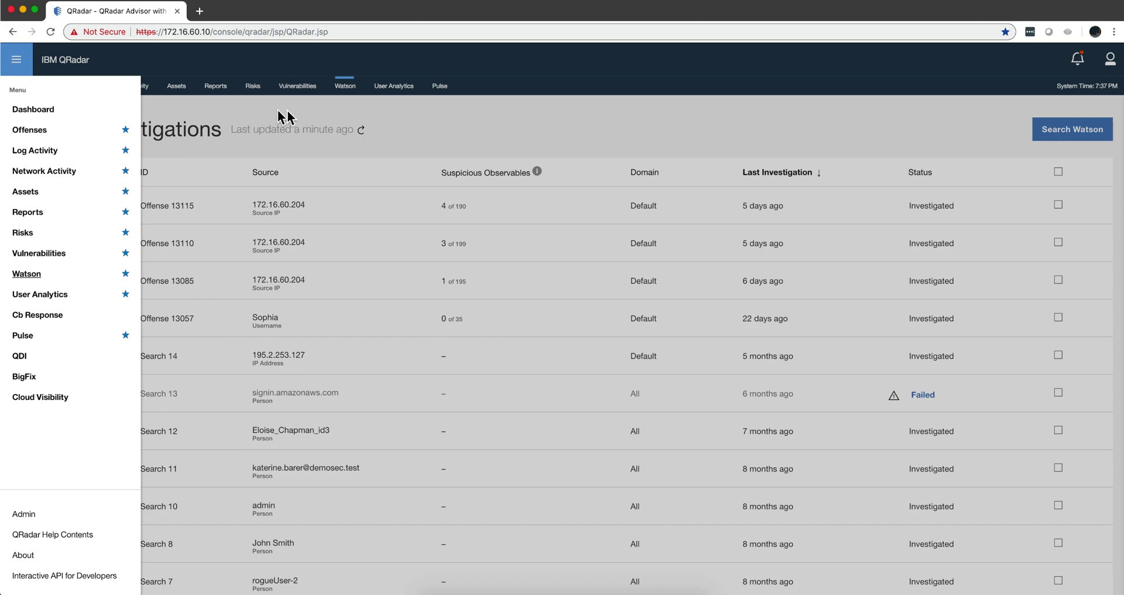
click(417, 150)
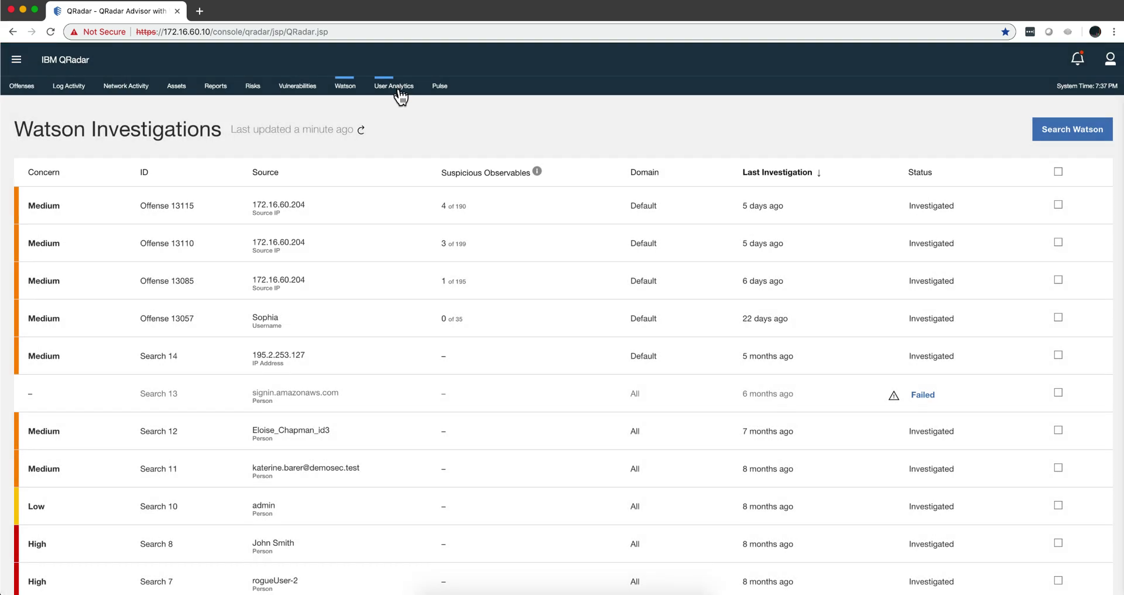
click(396, 88)
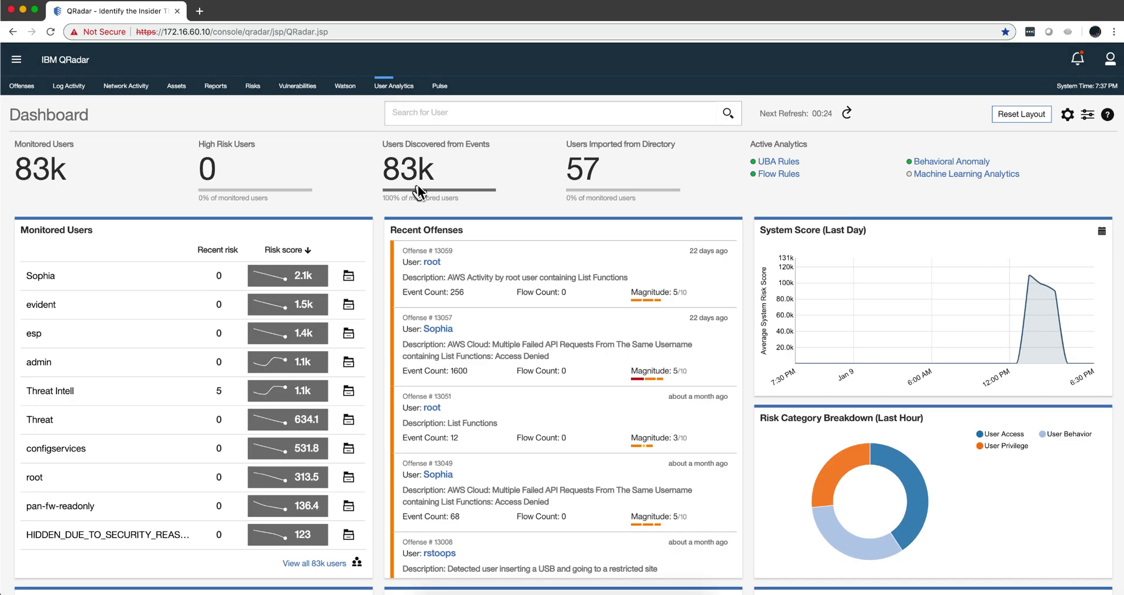